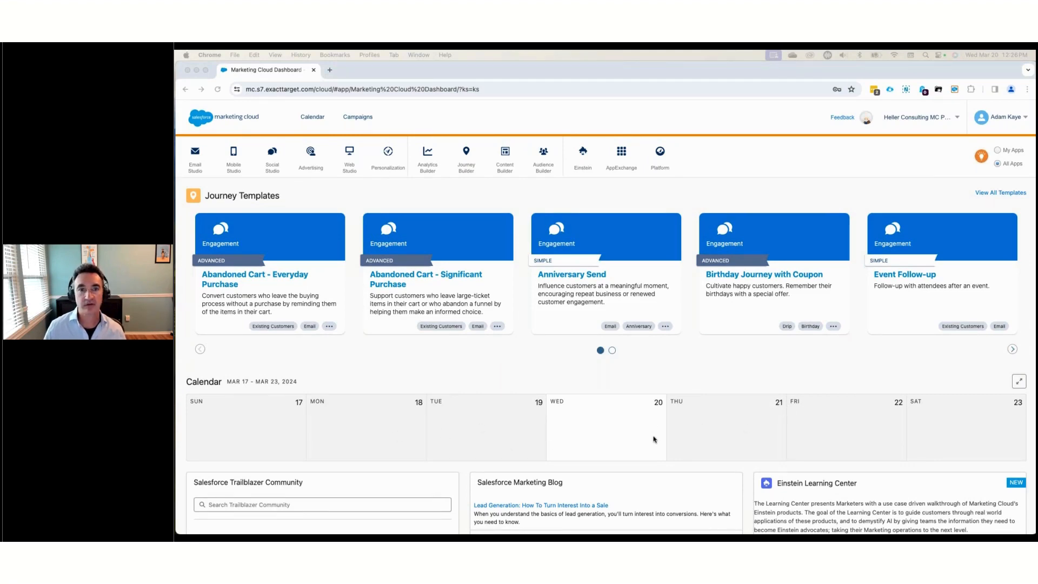
Step: Look over the dashboard's calendar, community and blog panels, and the recently sent and edited email lists
scroll(654, 438, down, 2)
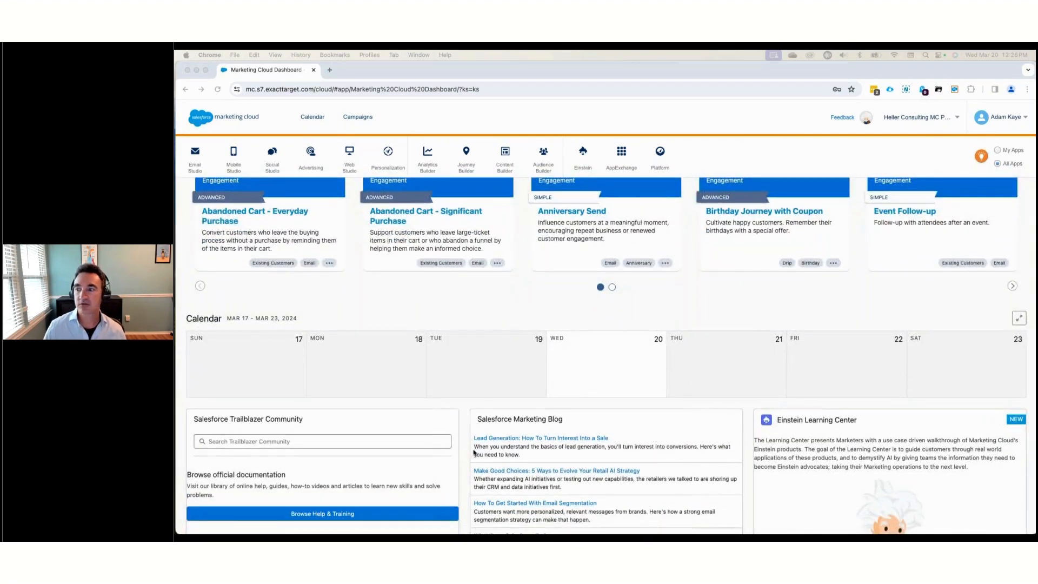
scroll(473, 452, down, 5)
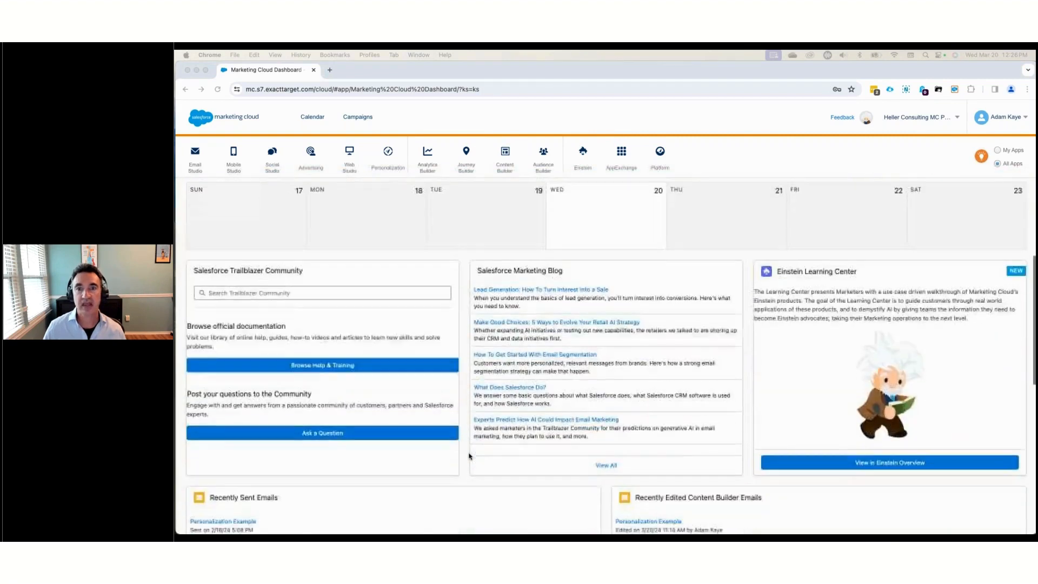
scroll(470, 455, down, 4)
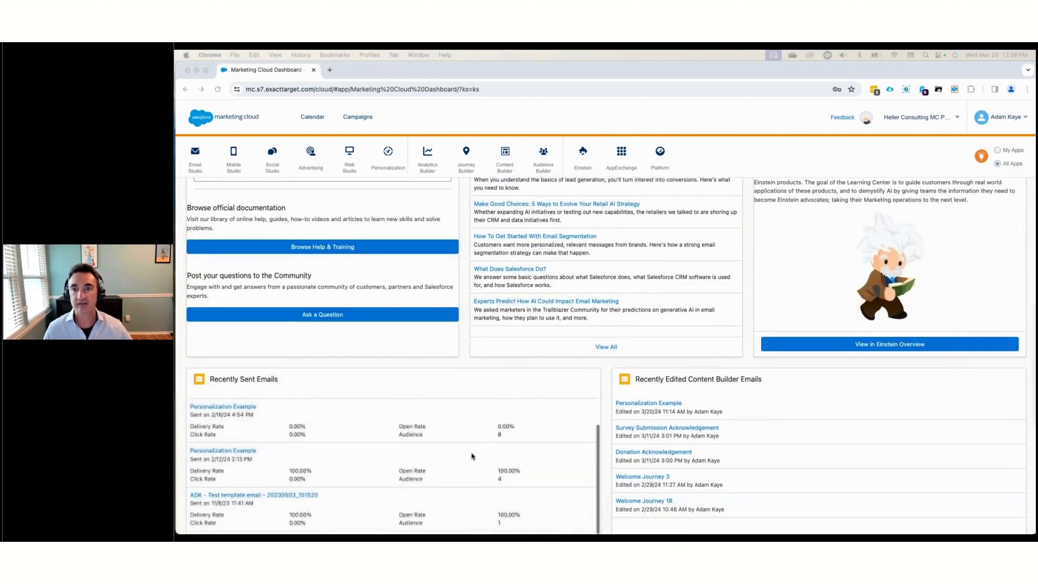
scroll(581, 462, down, 1)
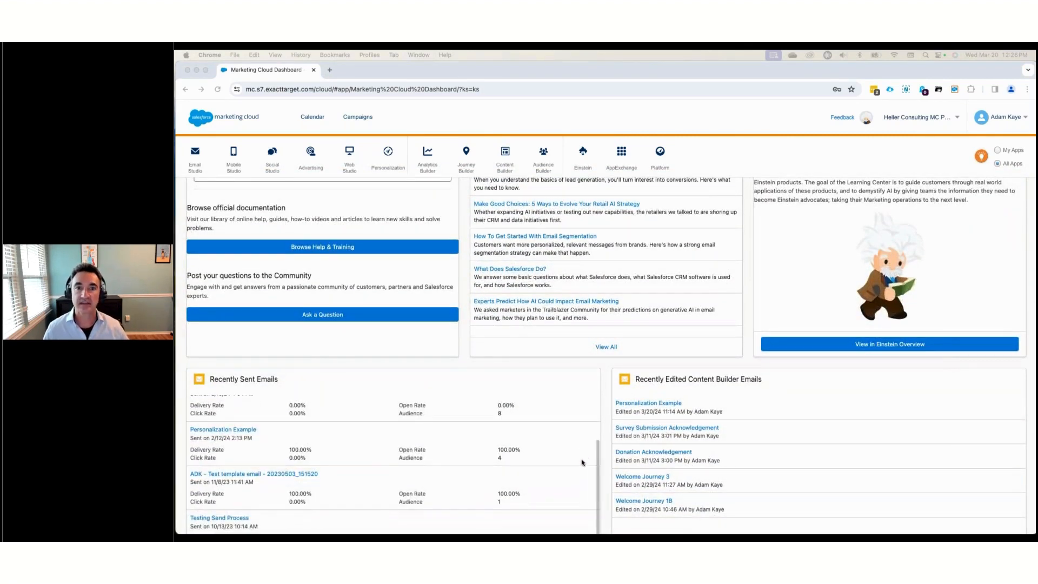
scroll(596, 293, up, 1)
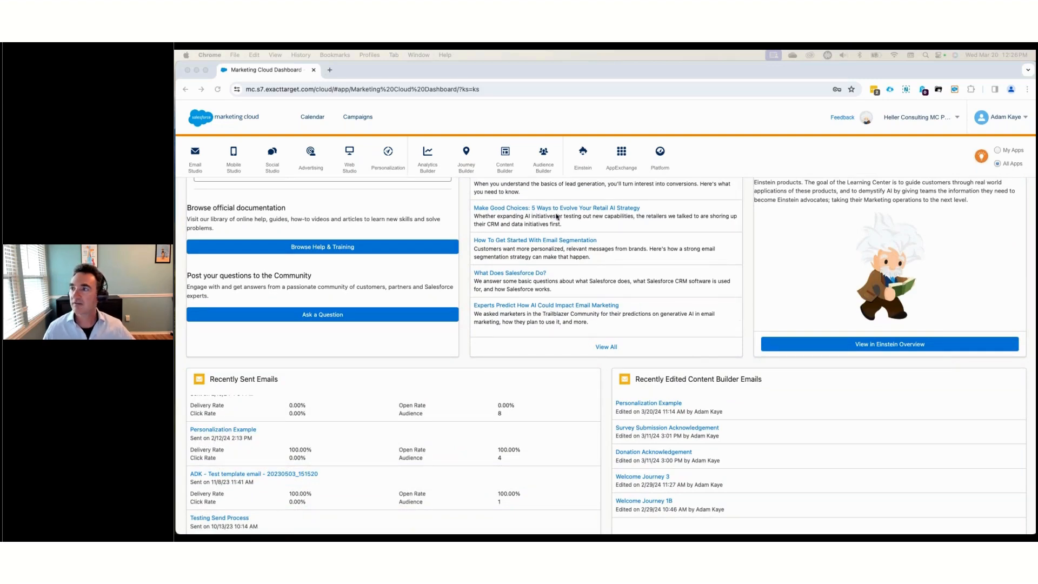
scroll(464, 251, up, 10)
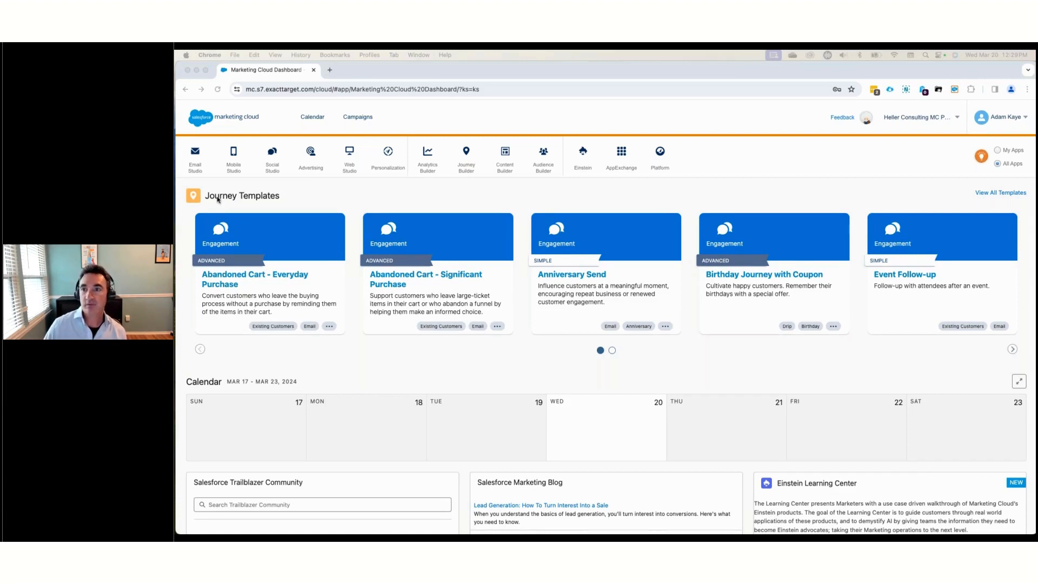
Step: Open the Personalization Example email from Email Studio in the content editor
click(198, 170)
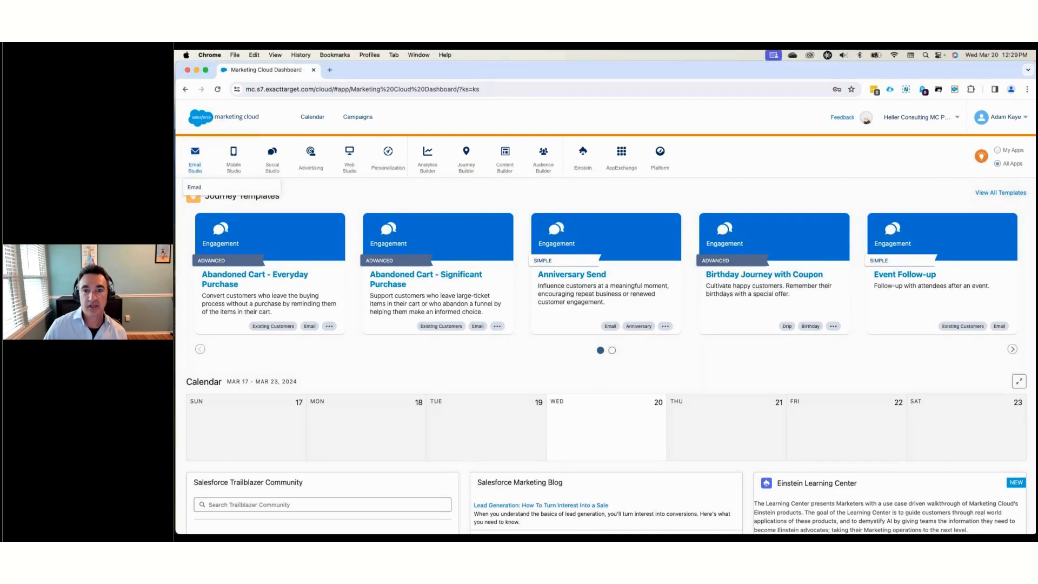
click(195, 187)
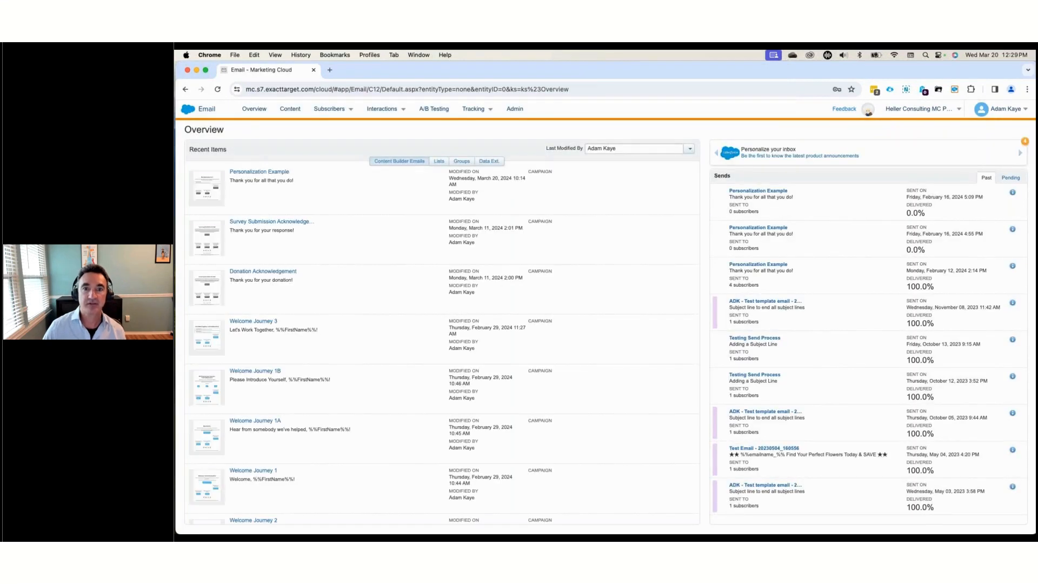
click(289, 173)
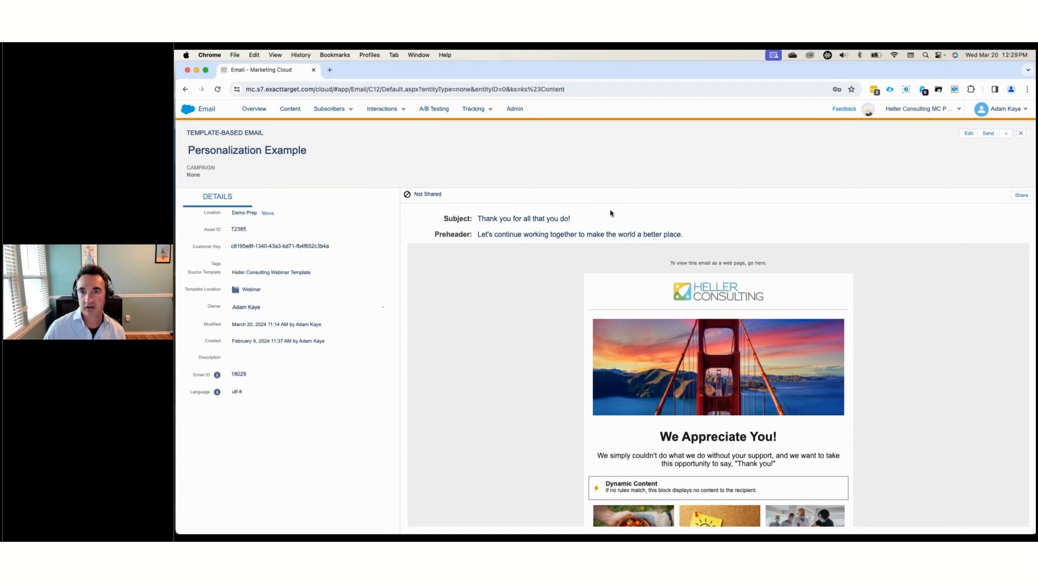
click(968, 133)
click(936, 153)
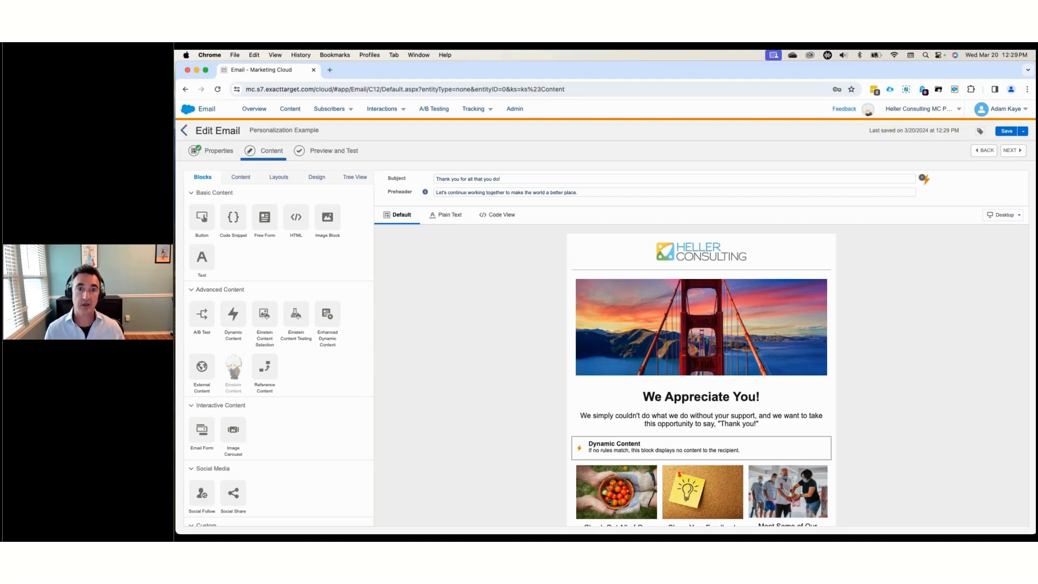
Step: Insert a comma and the First Name profile attribute before the headline's exclamation mark, and open the email's subject line for editing
click(625, 388)
click(639, 399)
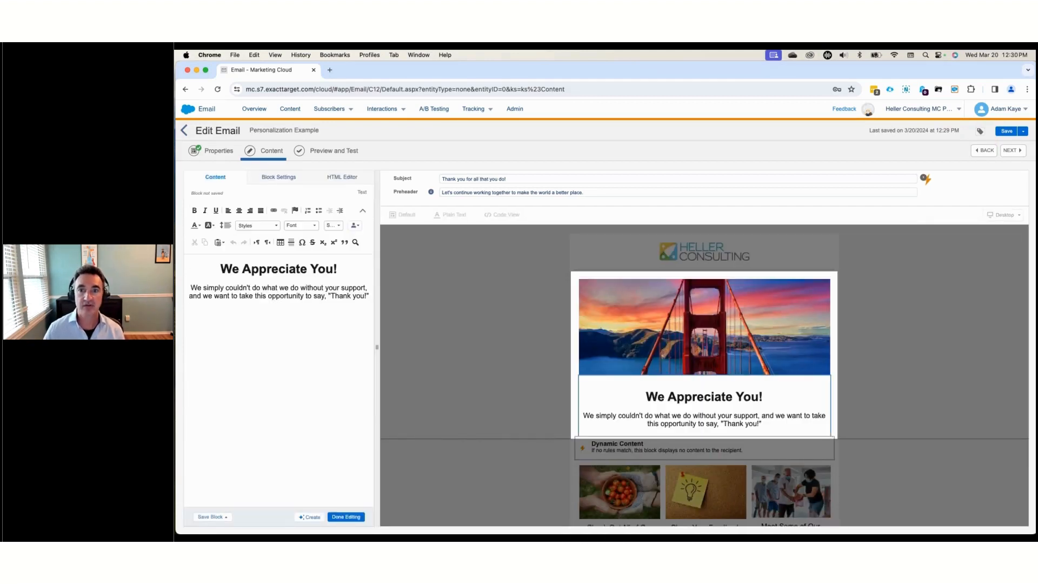
click(334, 268)
text(,)
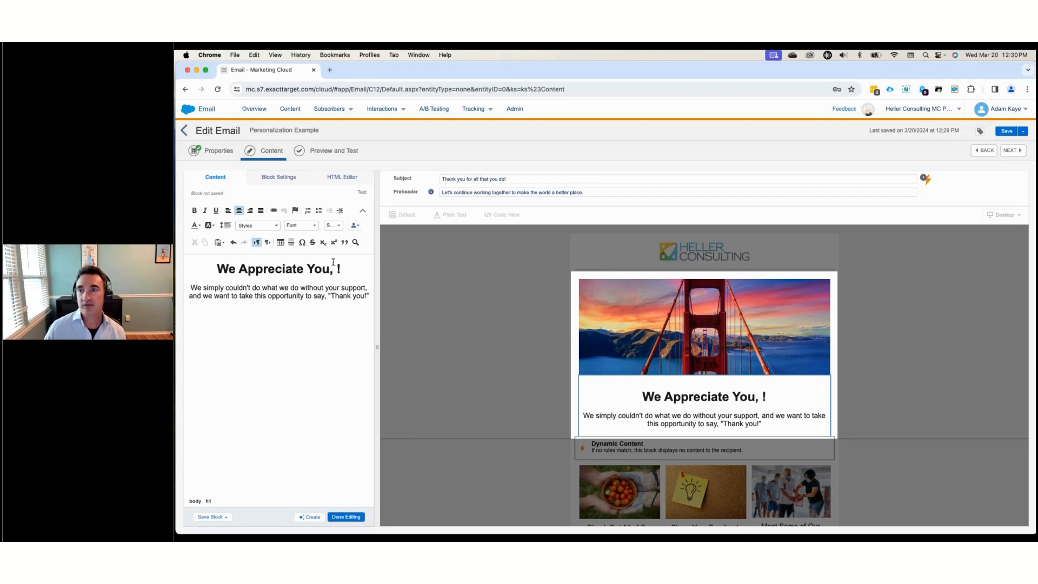
click(355, 226)
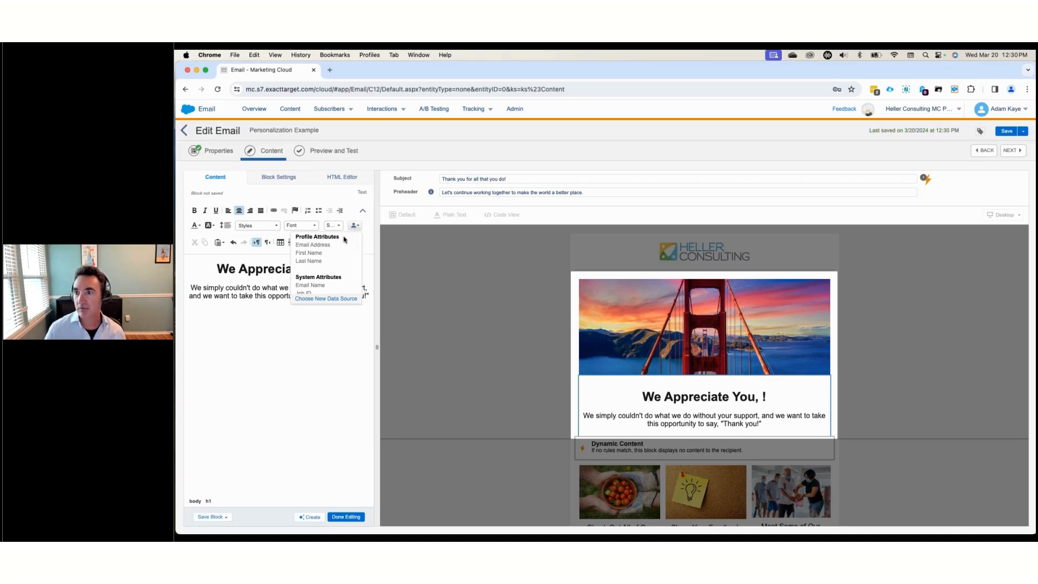
click(326, 253)
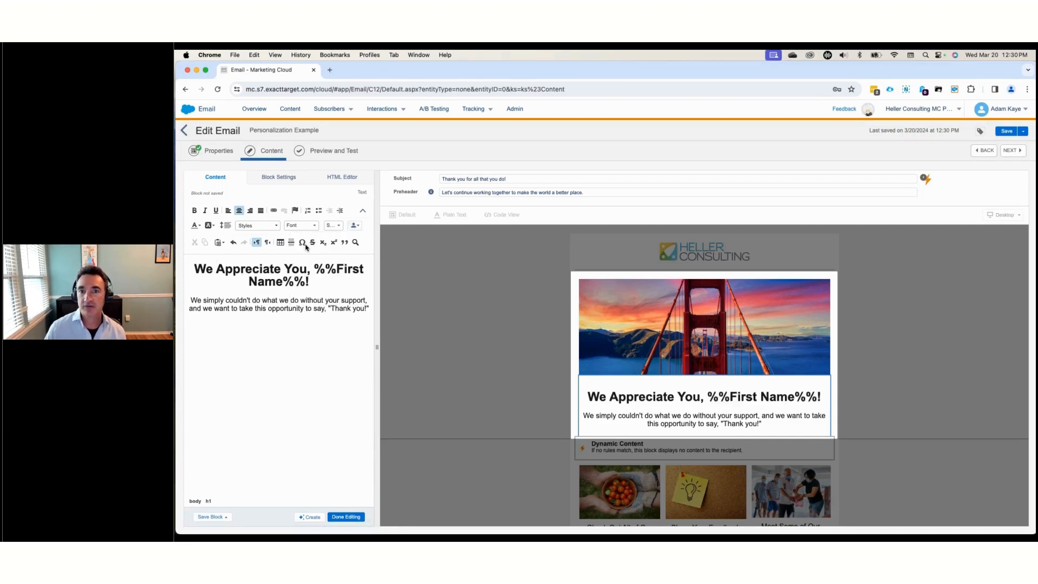
click(465, 179)
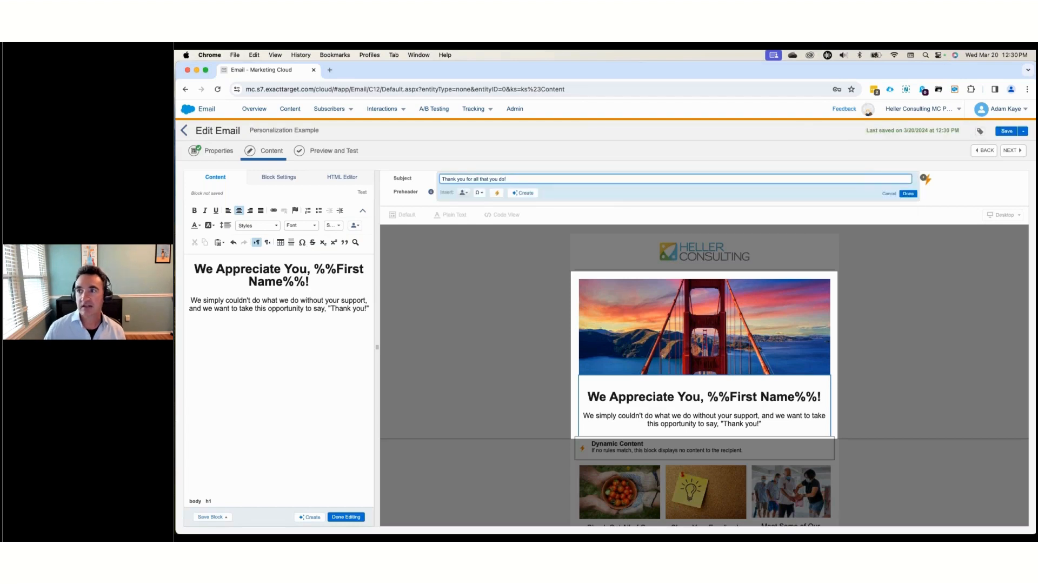
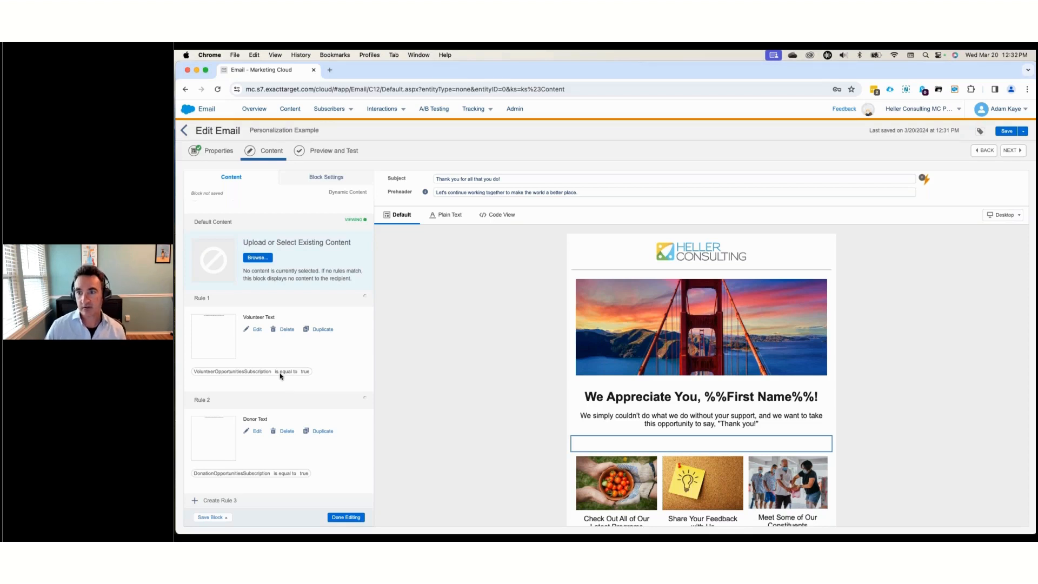
Step: Try adding a second VolunteerOpportunitiesSubscription condition to the filter of the Volunteer Text dynamic content rule
click(256, 330)
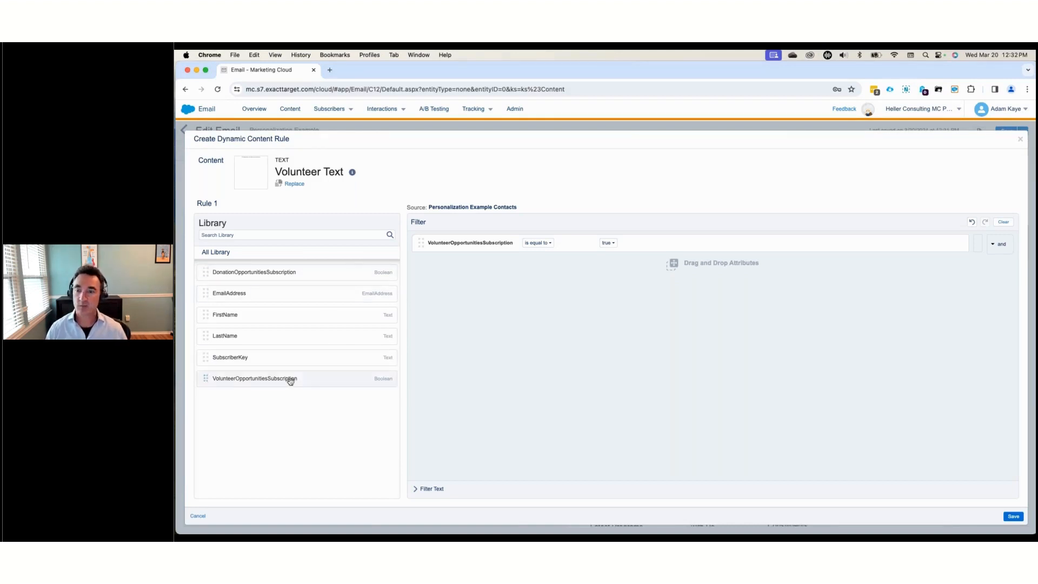
drag(283, 380, 540, 369)
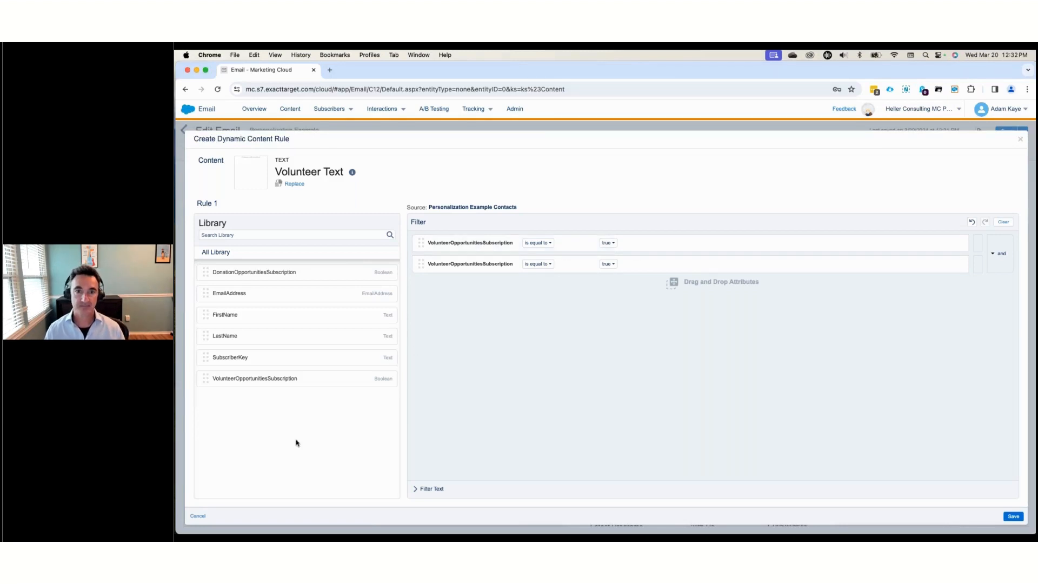
click(196, 516)
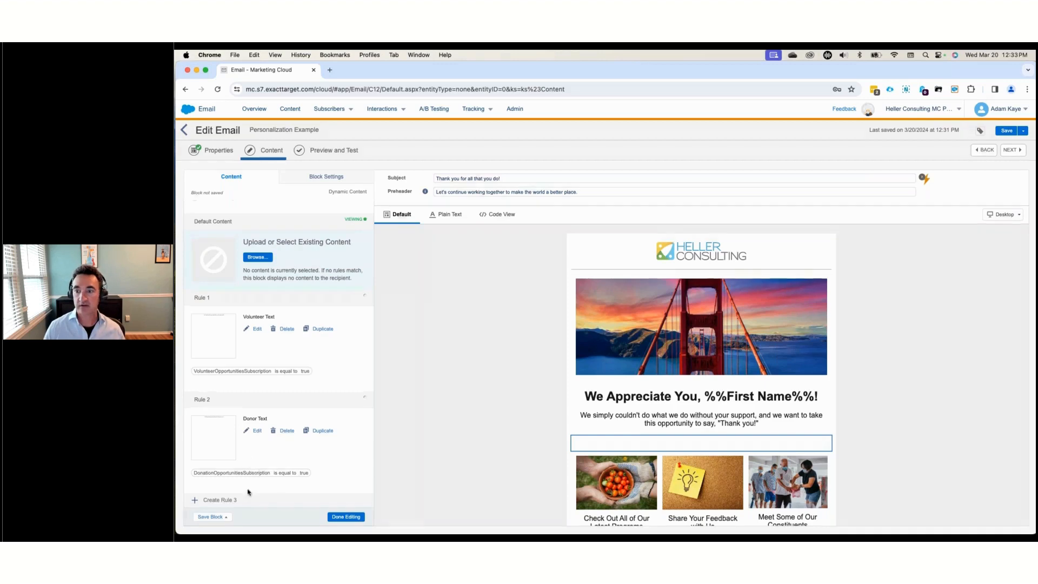
Step: Review the Donor Text rule's filter and the default content and rules of the bridge image's dynamic content block
click(258, 430)
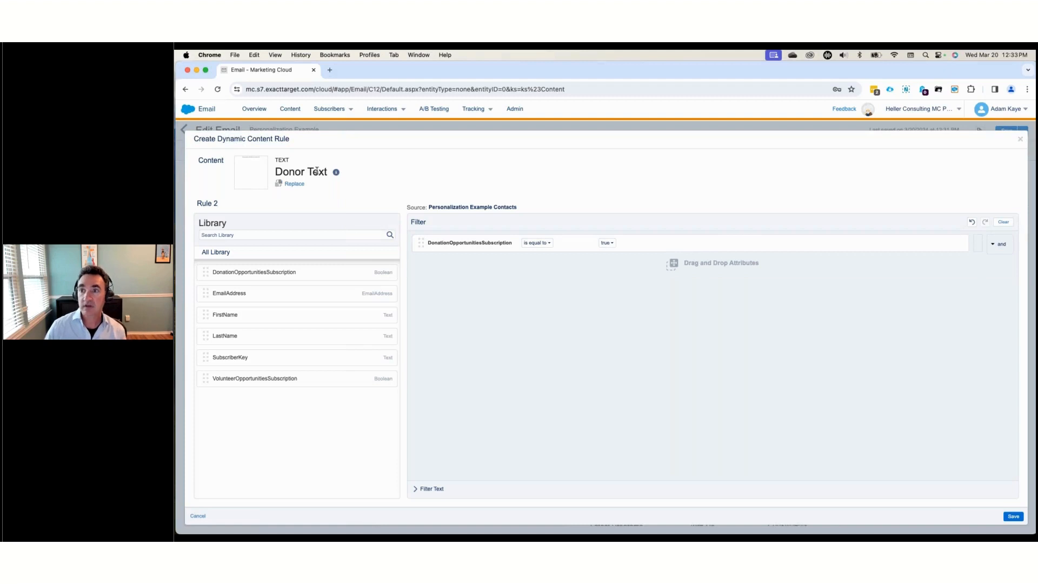
click(197, 516)
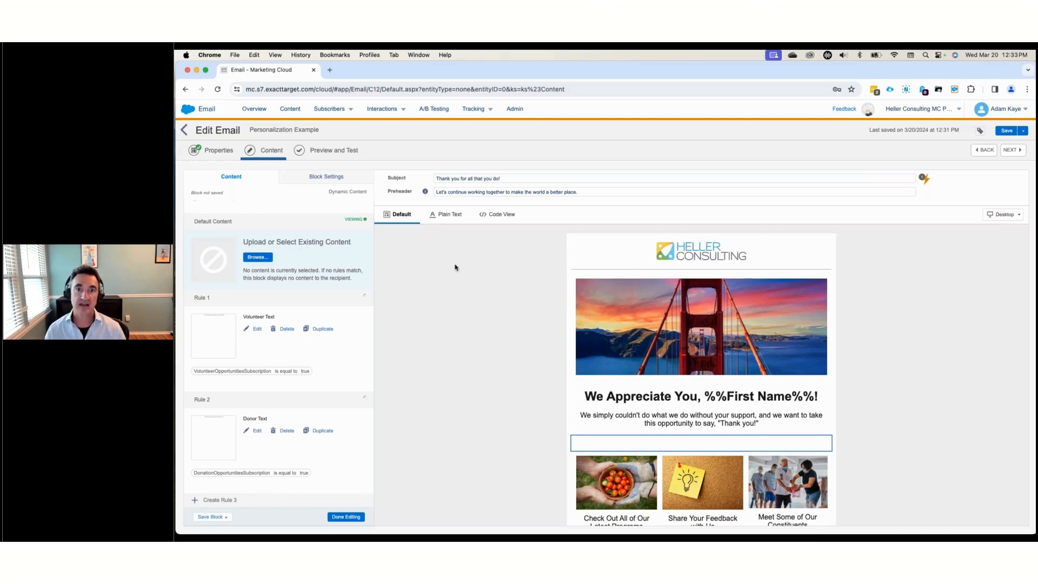
click(638, 313)
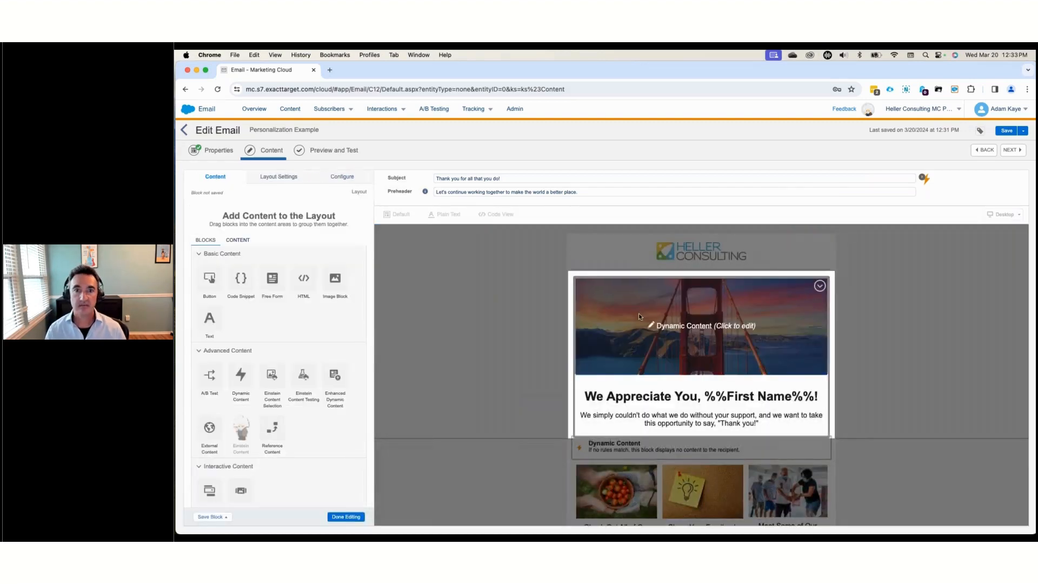
click(638, 316)
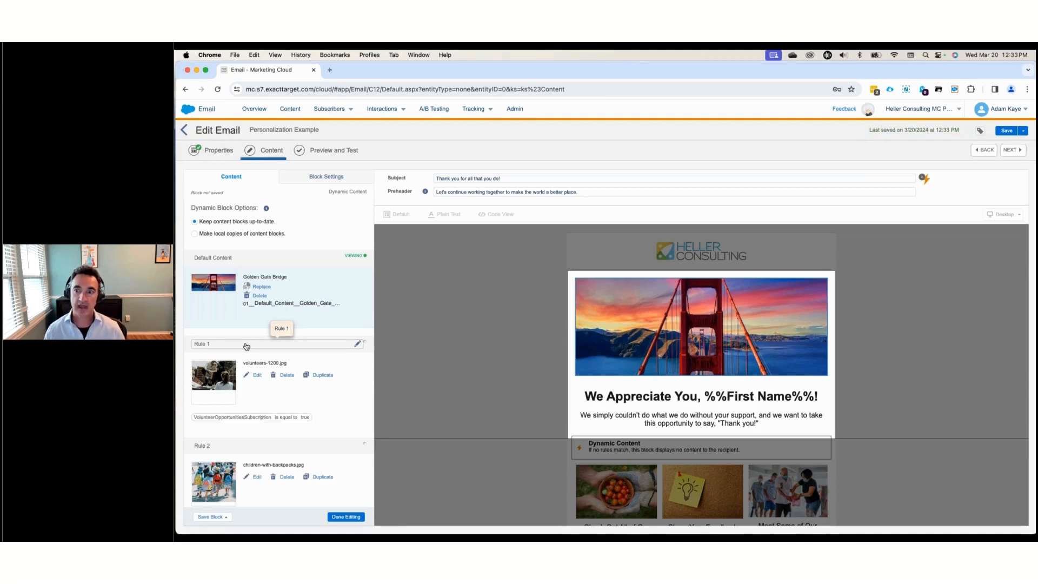
scroll(242, 388, down, 2)
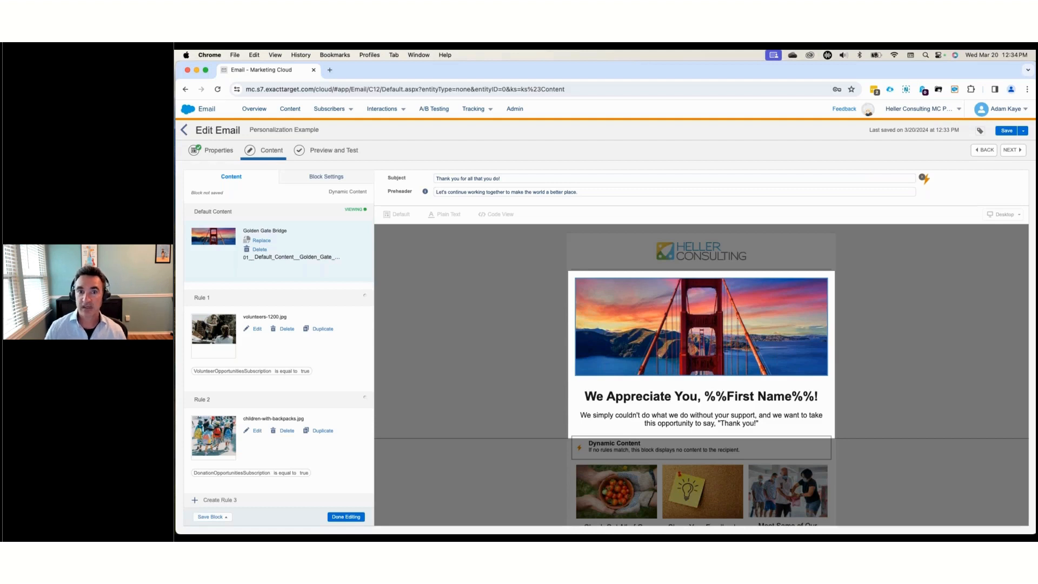
Step: Preview the email for successive subscribers to compare its subject, image and text across their volunteer and donation subscriptions
click(345, 153)
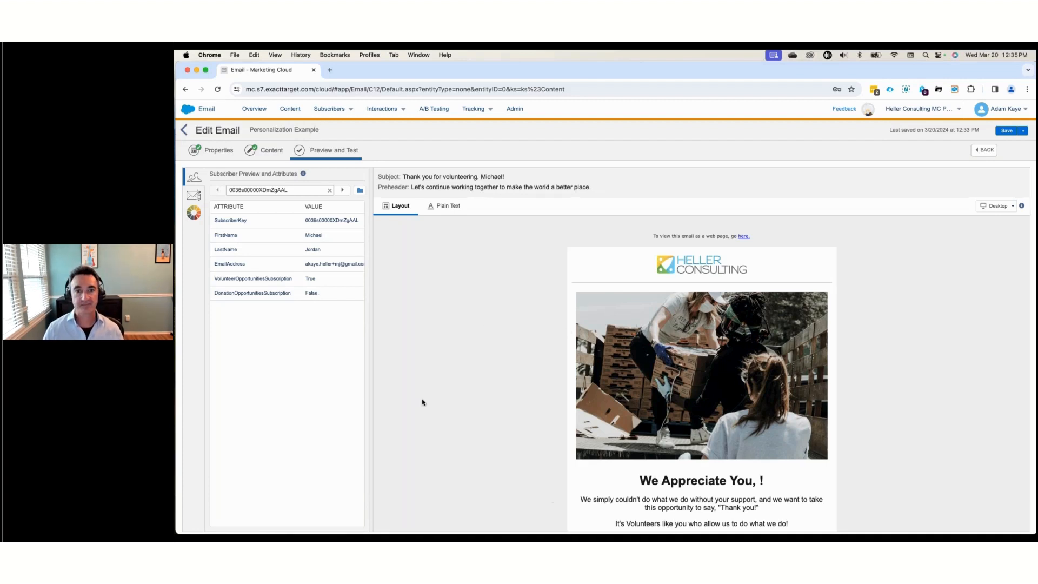
click(340, 191)
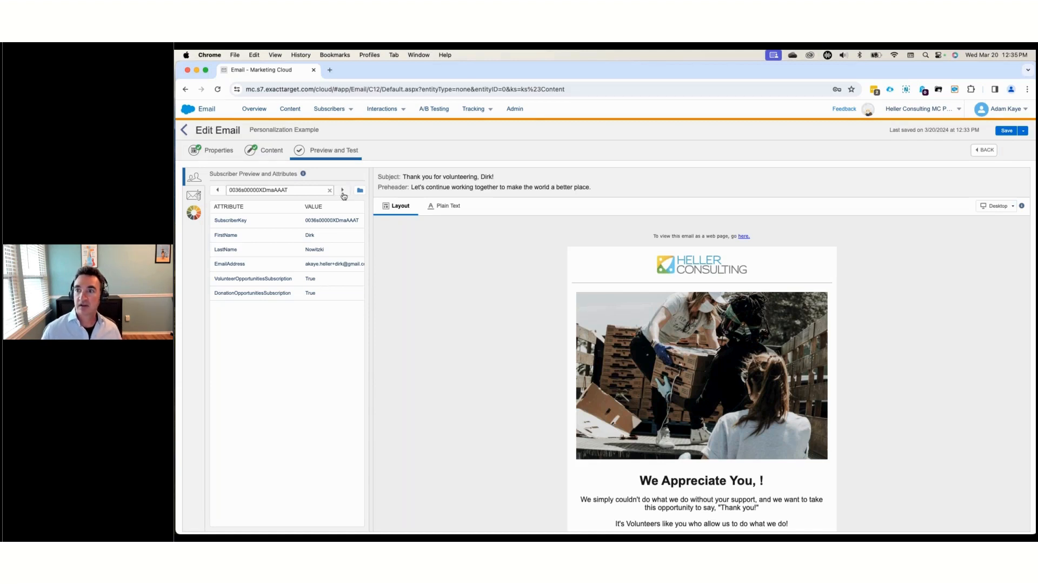
click(342, 189)
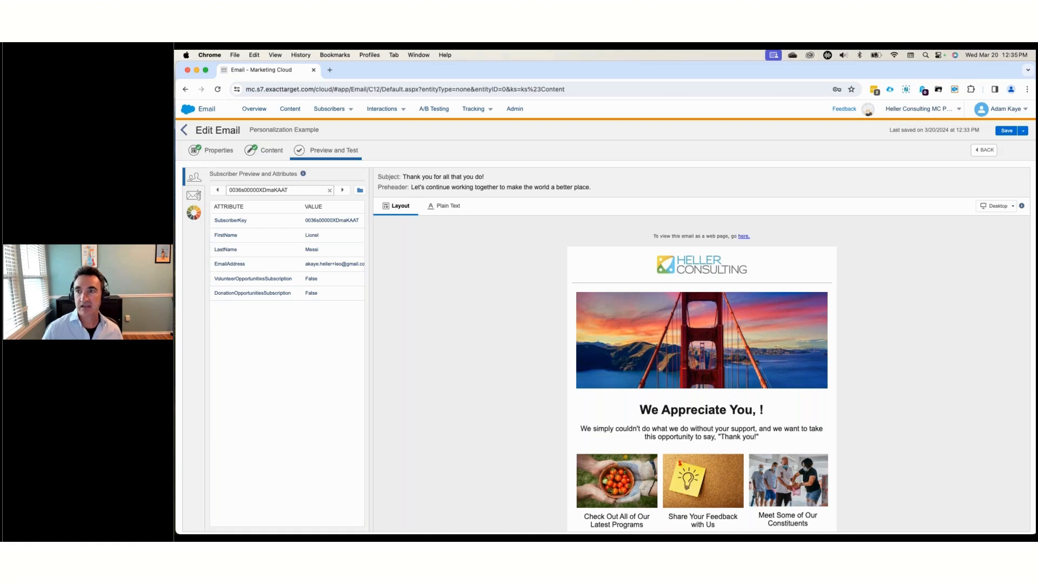
click(343, 190)
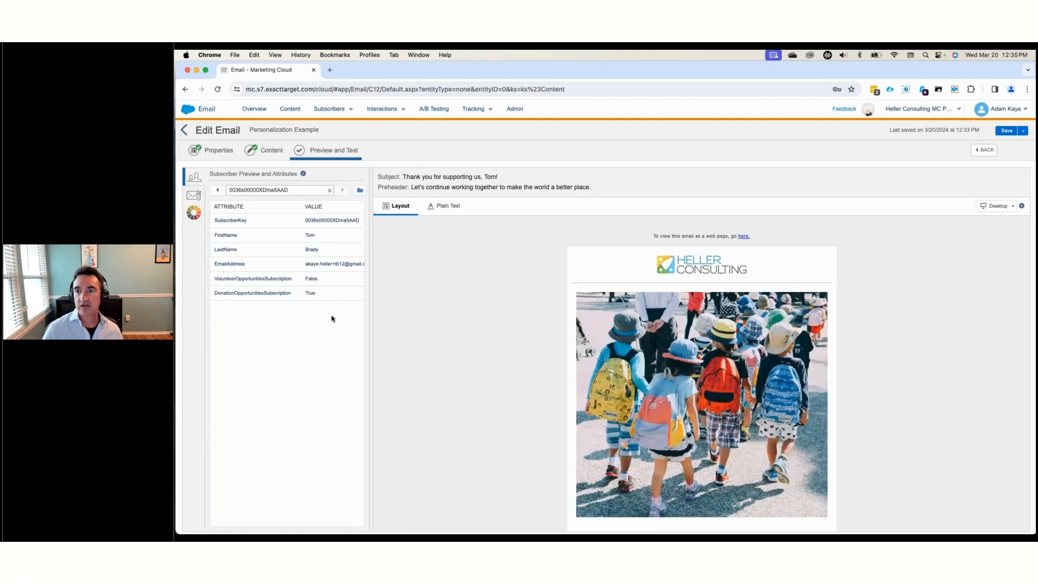
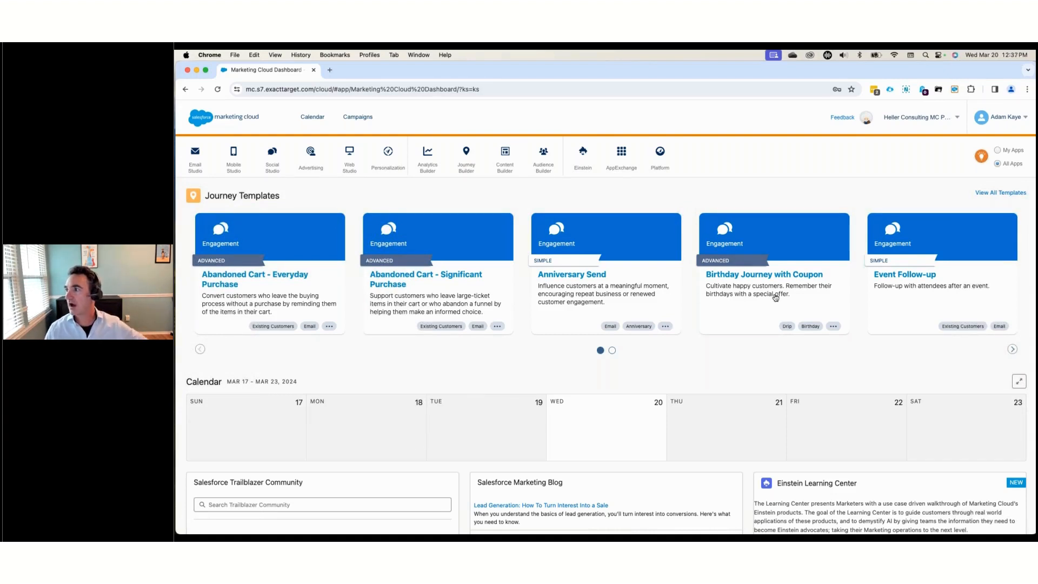
Step: Start a journey from the Welcome Journey with Engagement template and examine its flow on the canvas
click(613, 353)
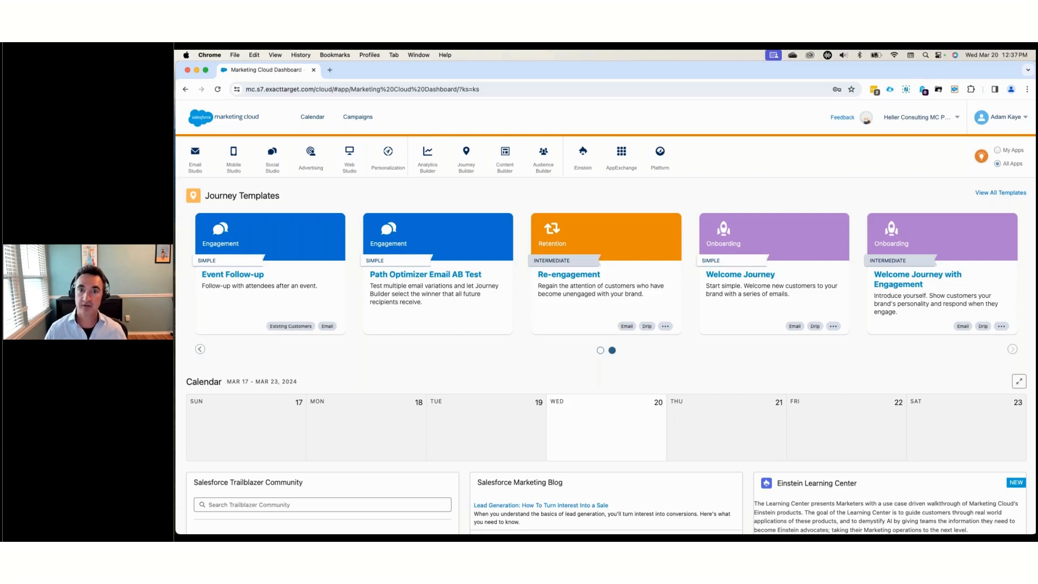
click(910, 276)
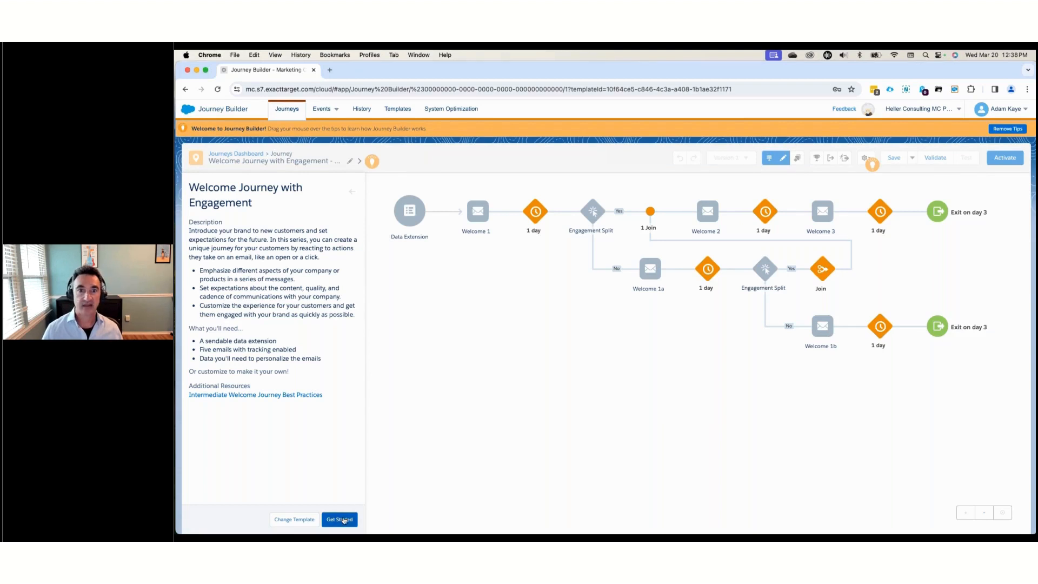
click(340, 519)
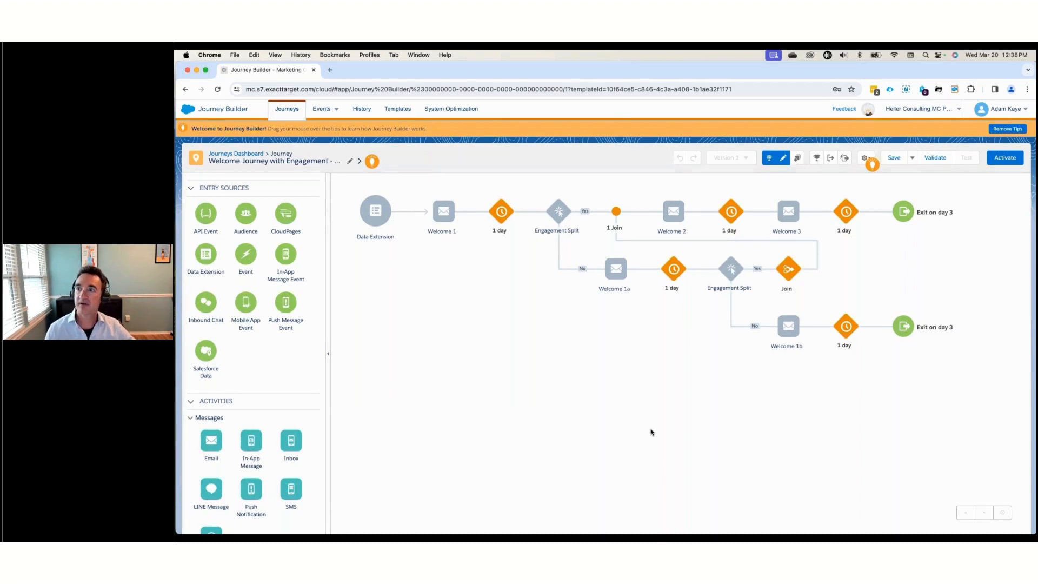
mouse_move(444, 212)
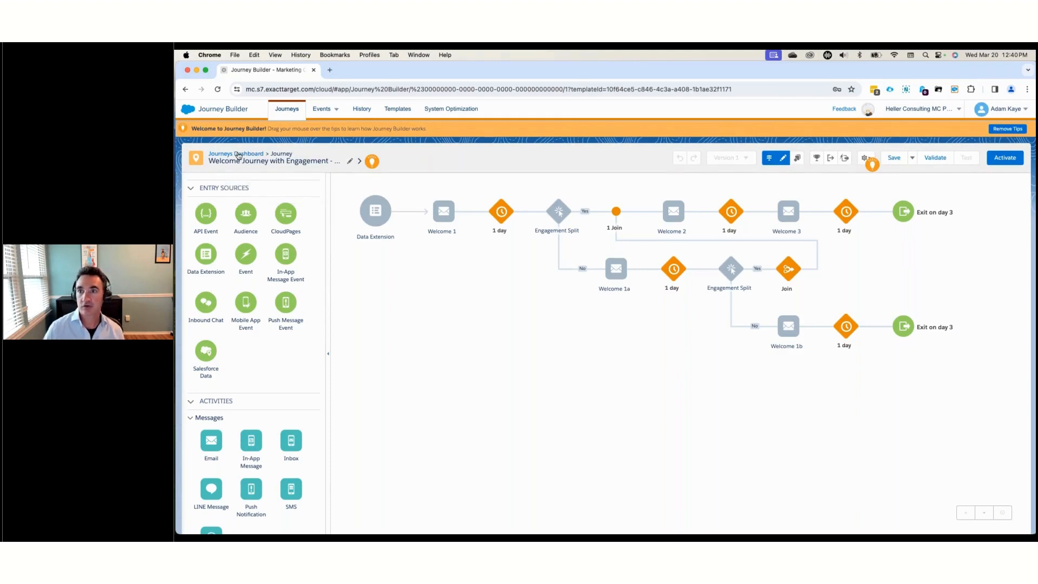
Step: Return to the Journeys Dashboard, quitting the new journey without saving
click(238, 155)
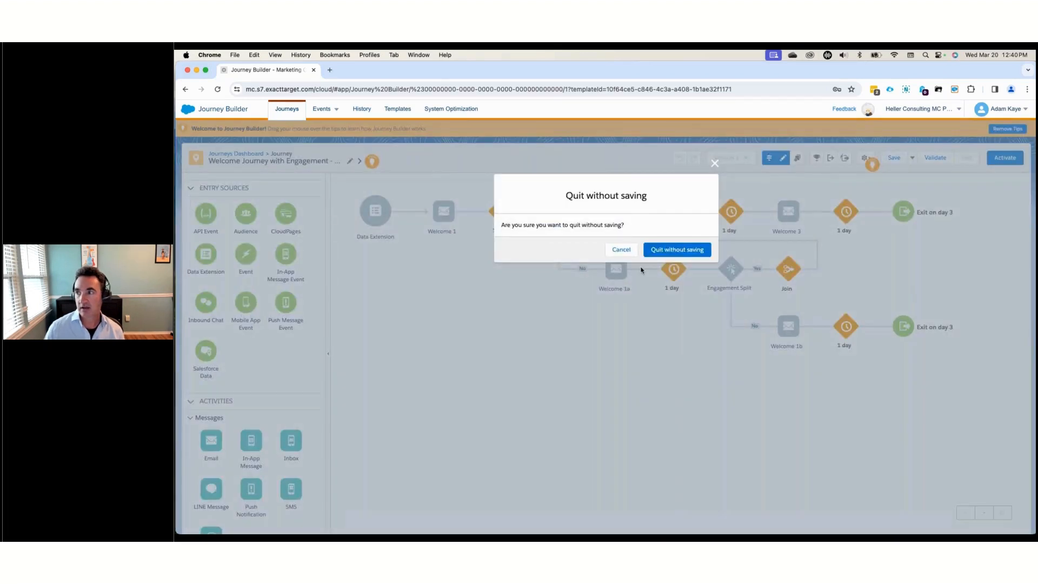
click(674, 252)
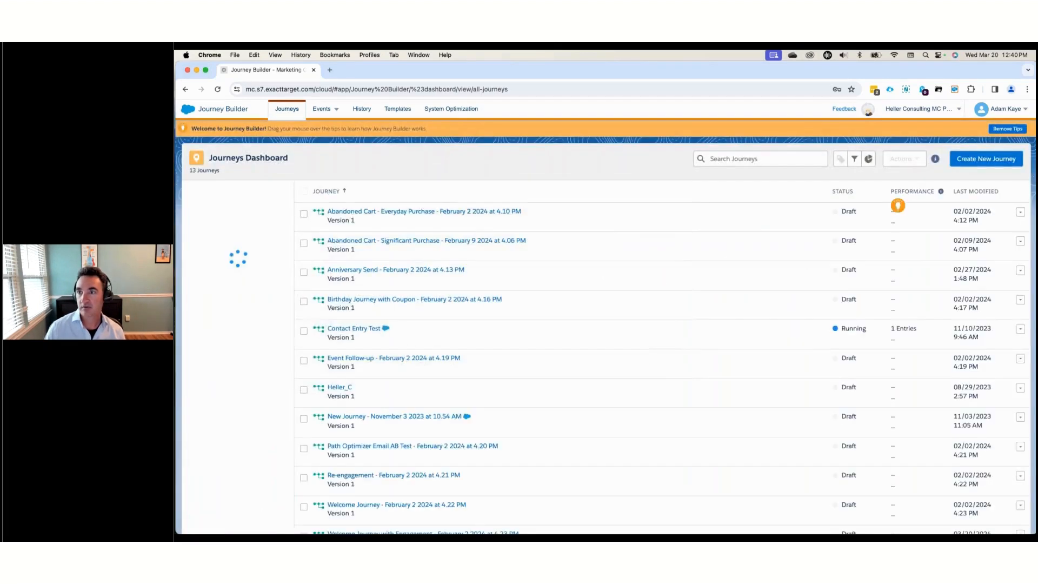
Step: Open the Welcome Journey with Engagement draft of February 2 2024 and review its data extension entry source and recurring schedule
scroll(661, 386, down, 2)
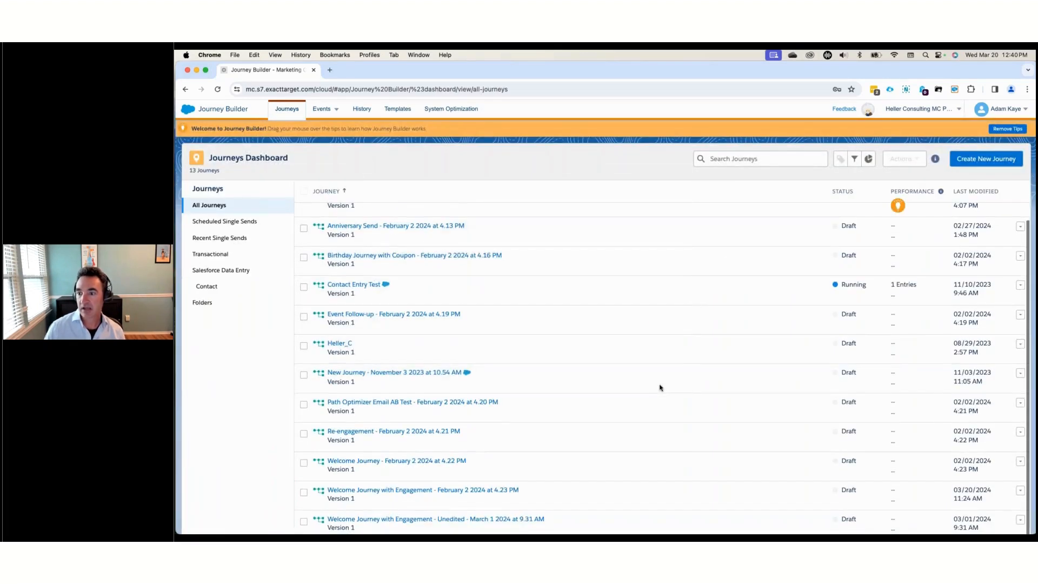
click(459, 493)
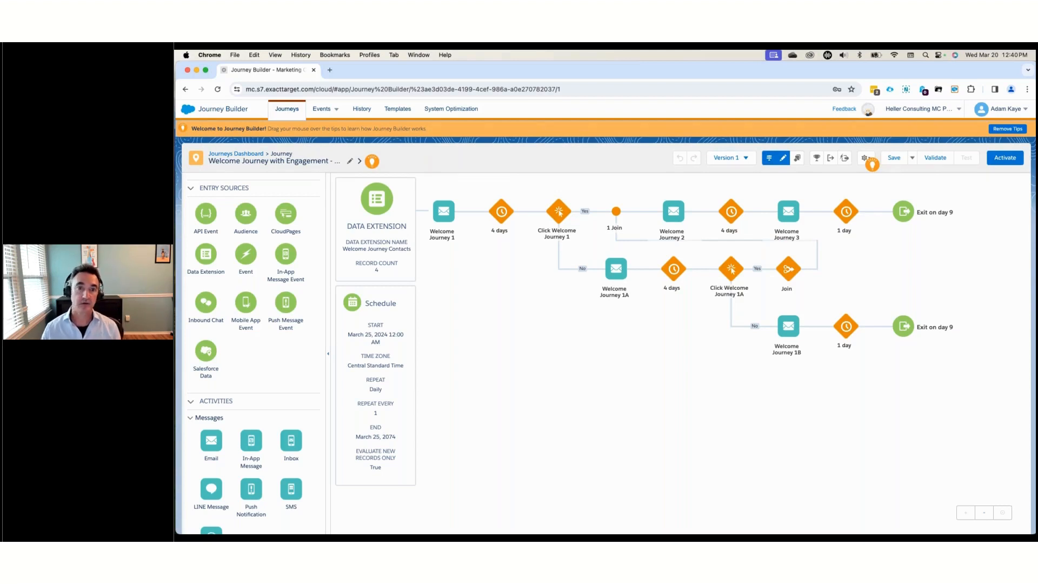
mouse_move(366, 205)
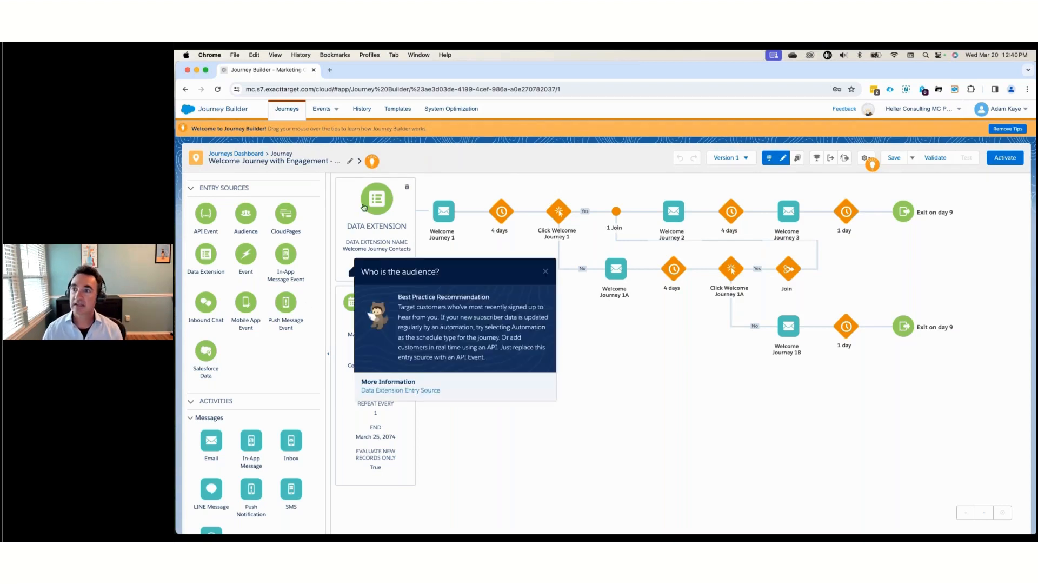
click(366, 201)
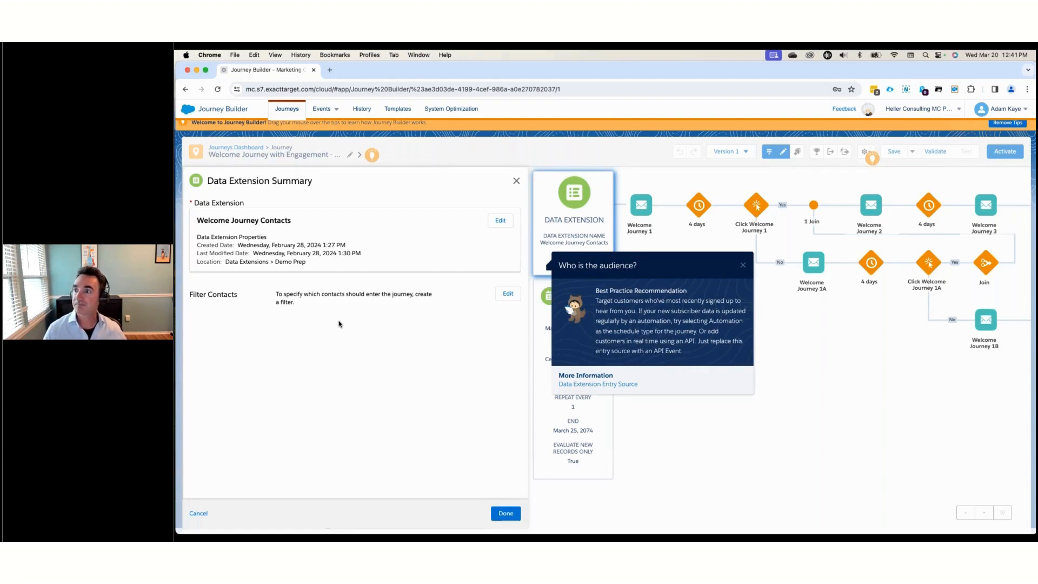
click(198, 513)
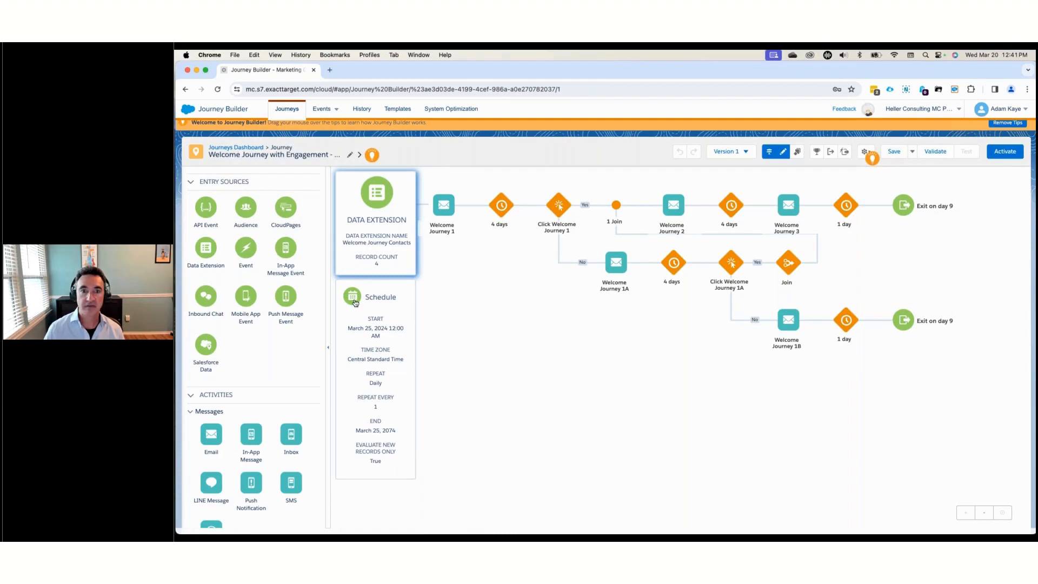
click(354, 299)
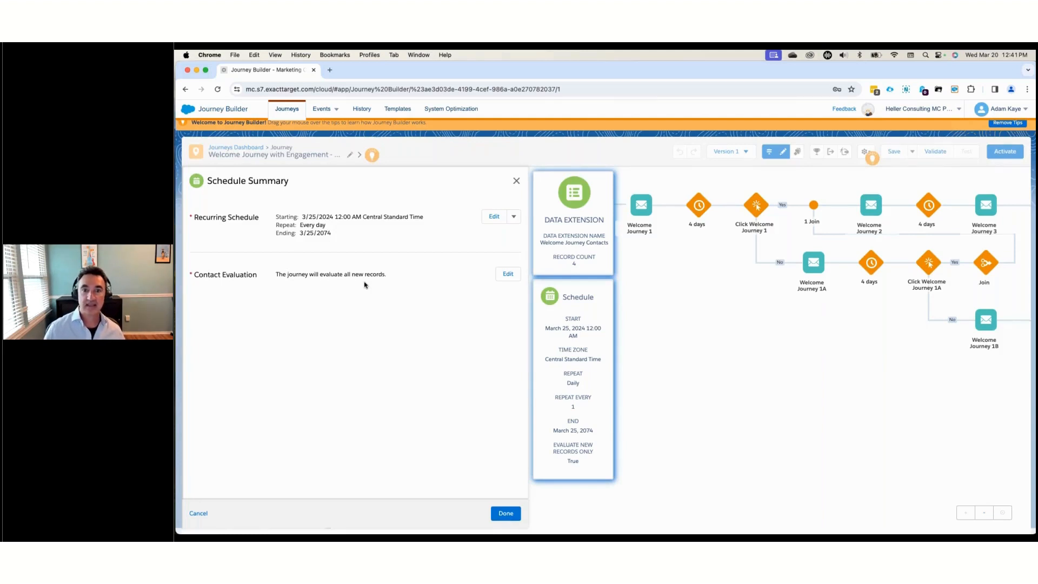
click(199, 513)
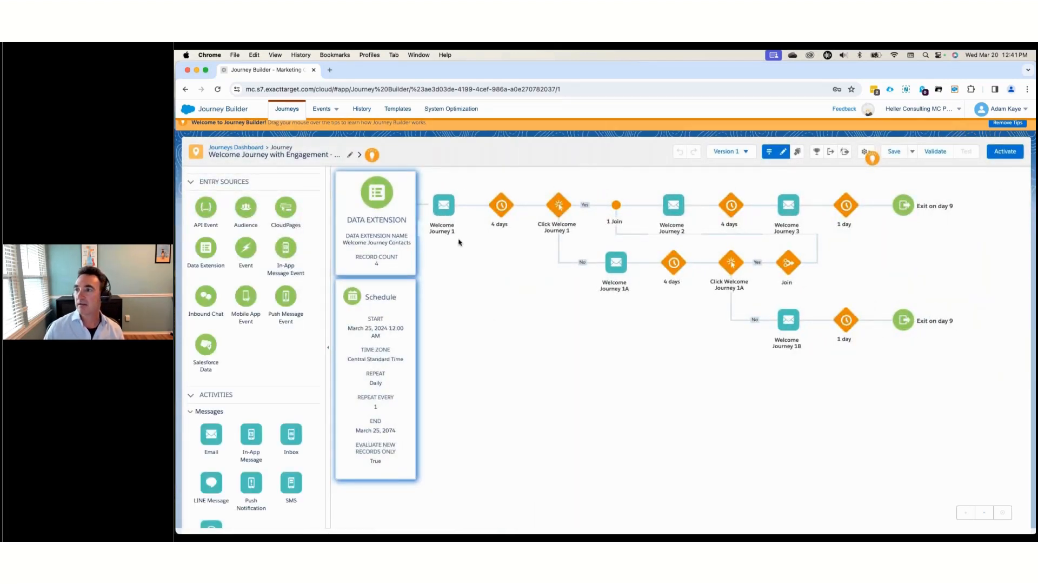
Step: Examine the Welcome Journey 1 email's activity summary and message content, leaving the activity without keeping changes
click(445, 206)
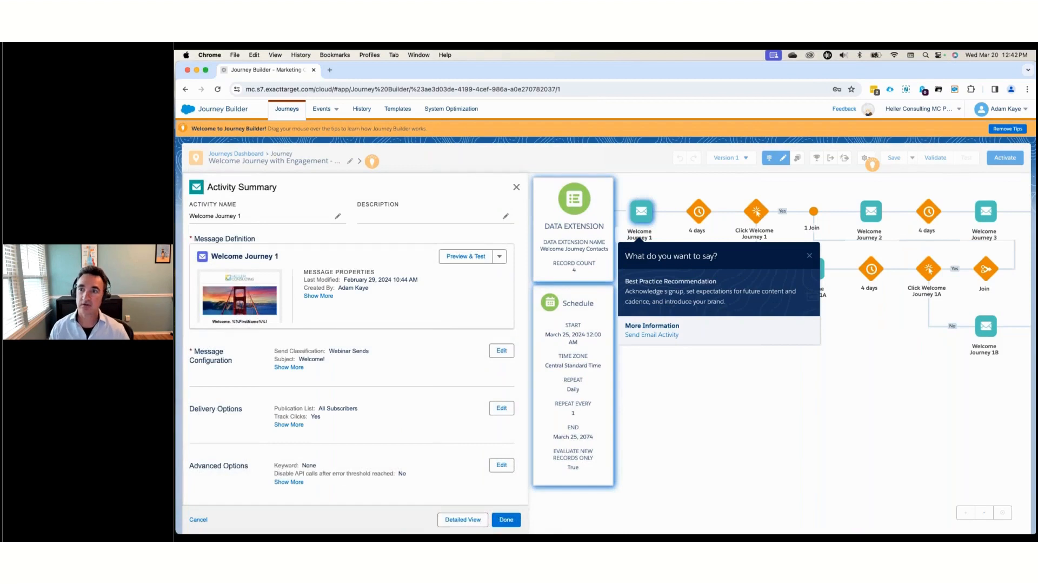
click(500, 256)
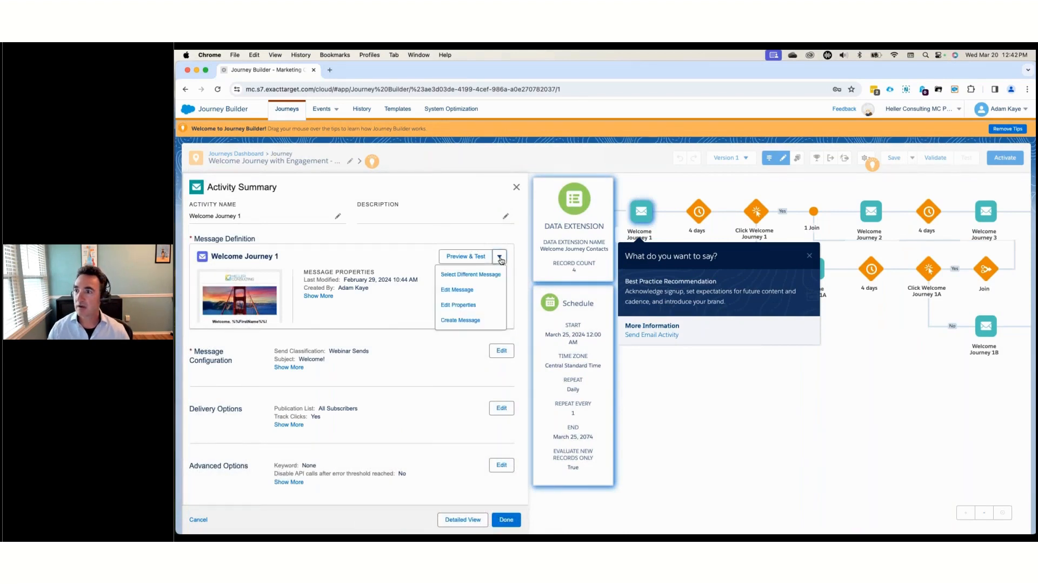
click(466, 291)
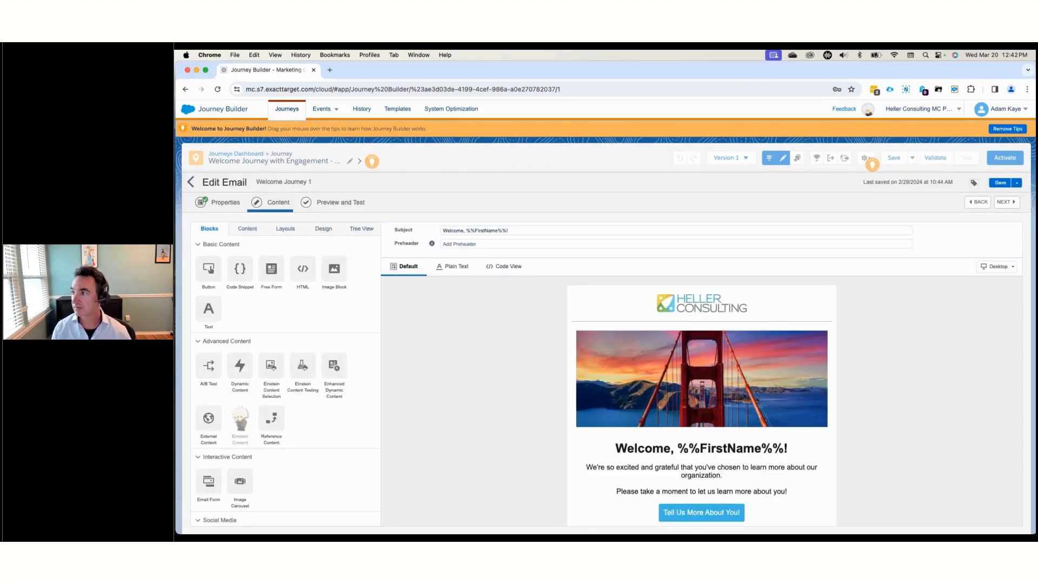
click(191, 183)
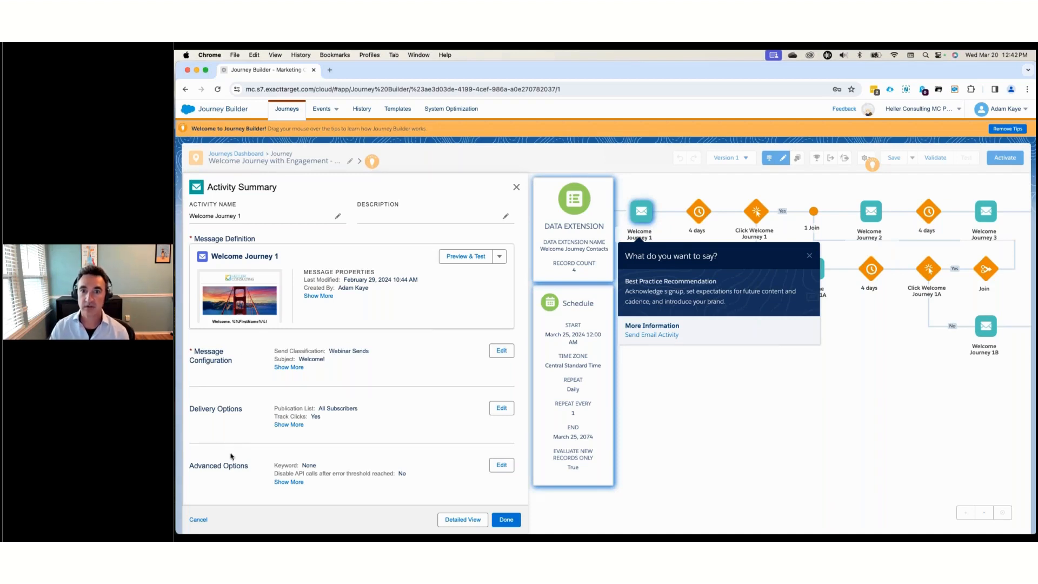
click(200, 519)
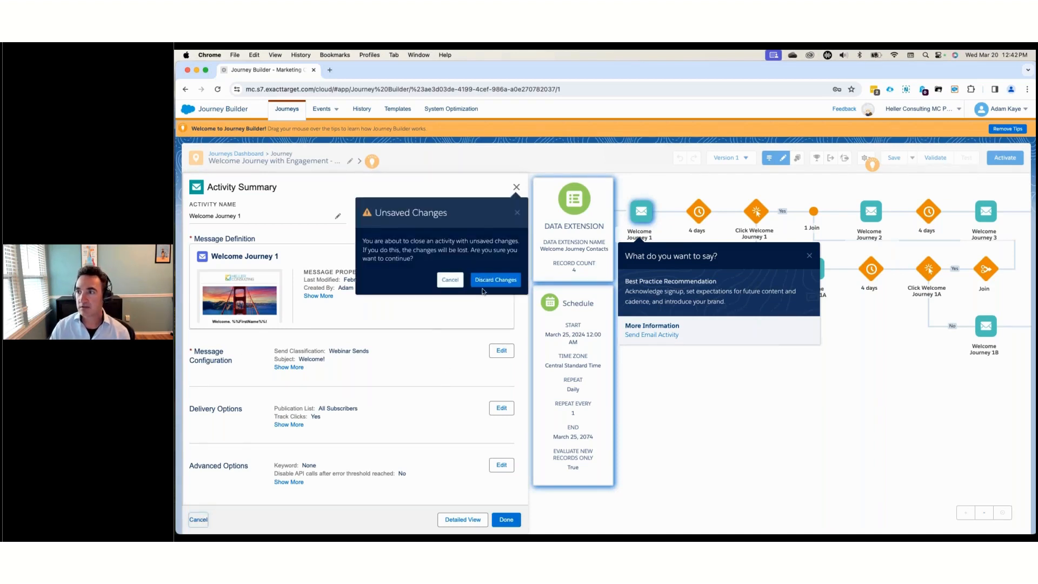
click(496, 279)
Step: Review the duration setting of the wait following the Welcome Journey 1 email, leaving it unchanged
click(501, 216)
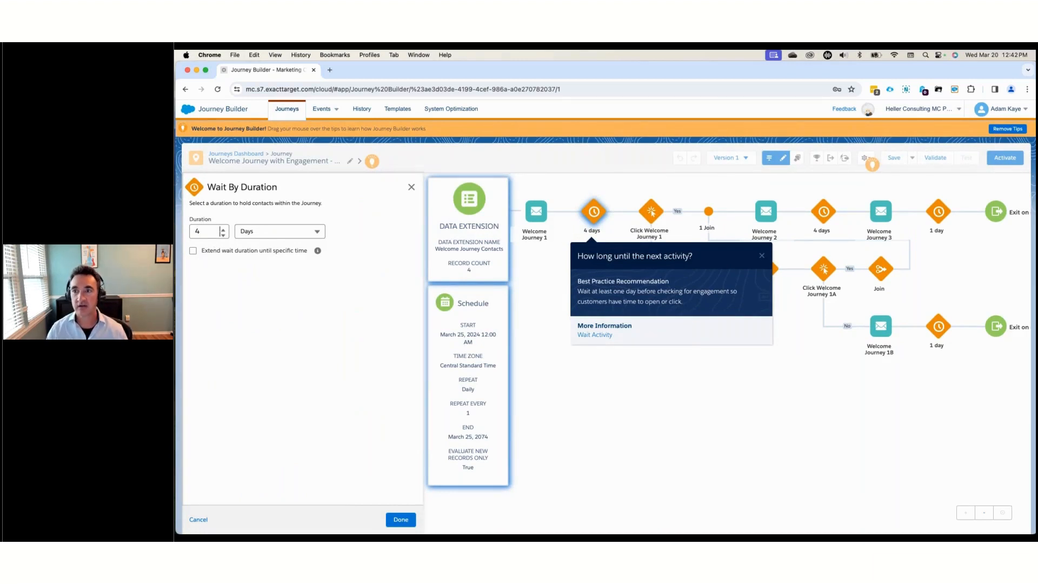
click(288, 232)
click(352, 233)
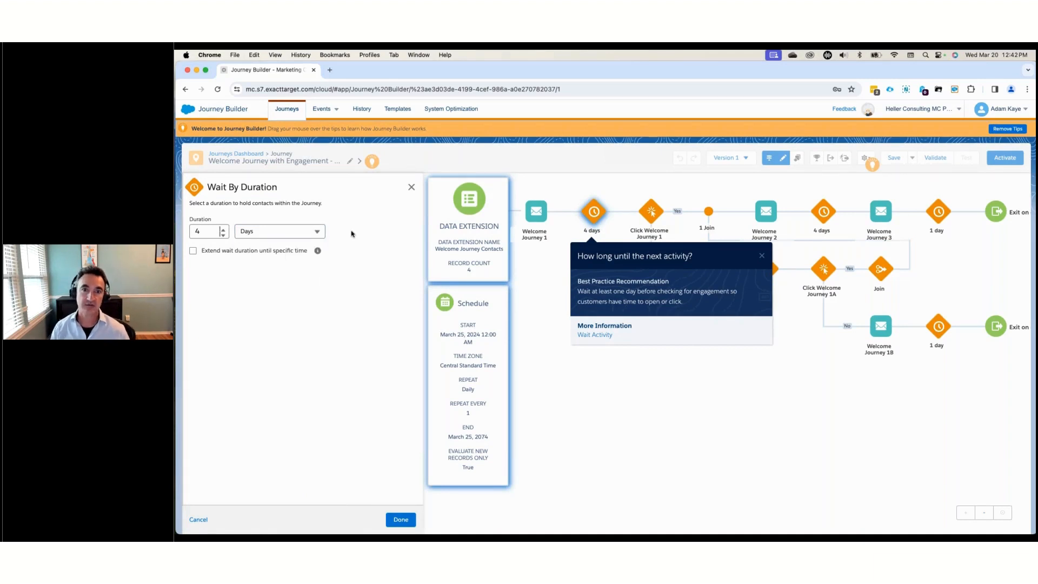
click(198, 519)
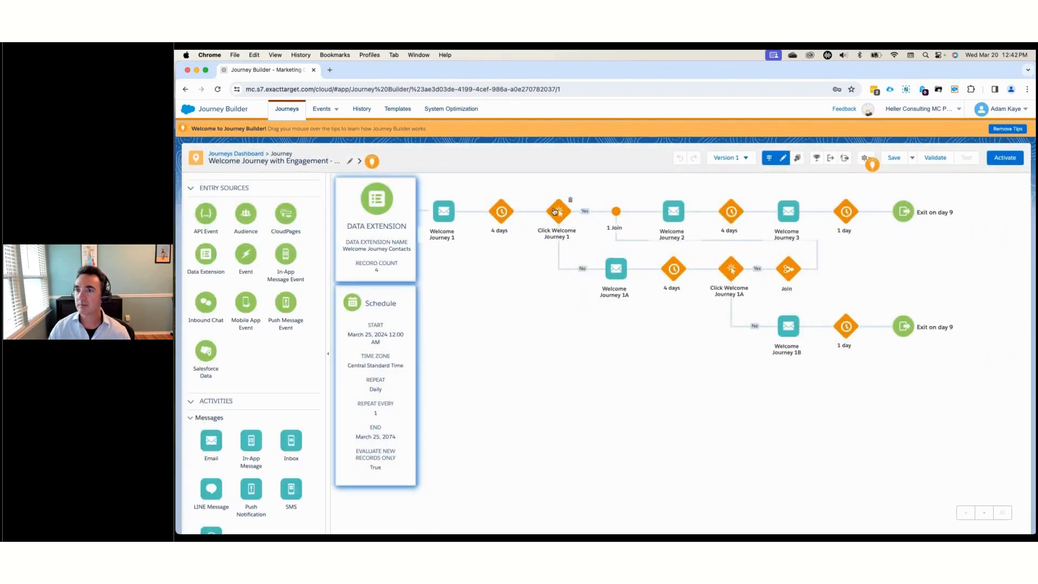
Step: Review the Click Welcome Journey 1 engagement split's message metrics and tracked links, discarding any changes
click(554, 211)
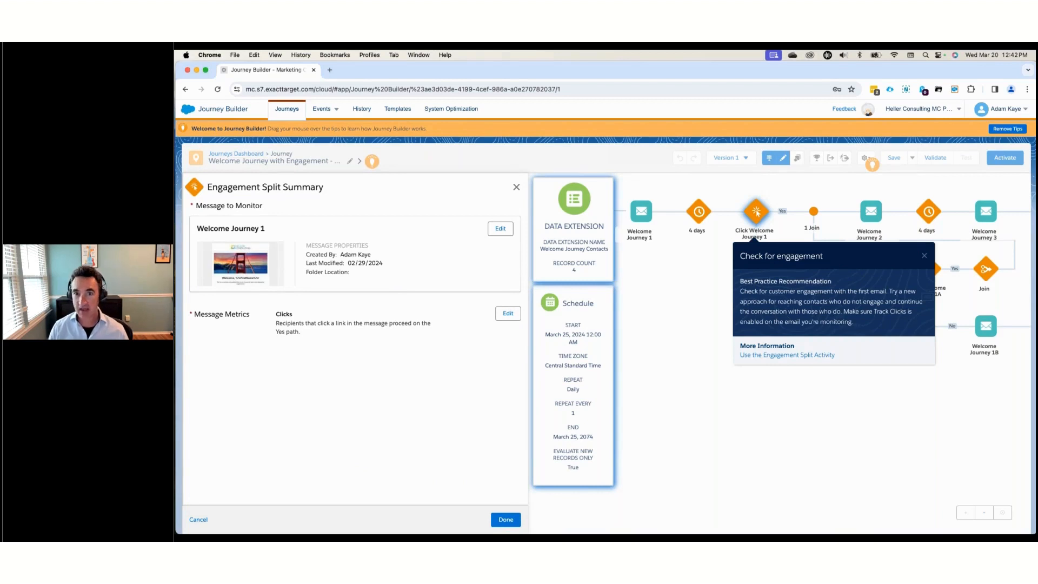
click(508, 314)
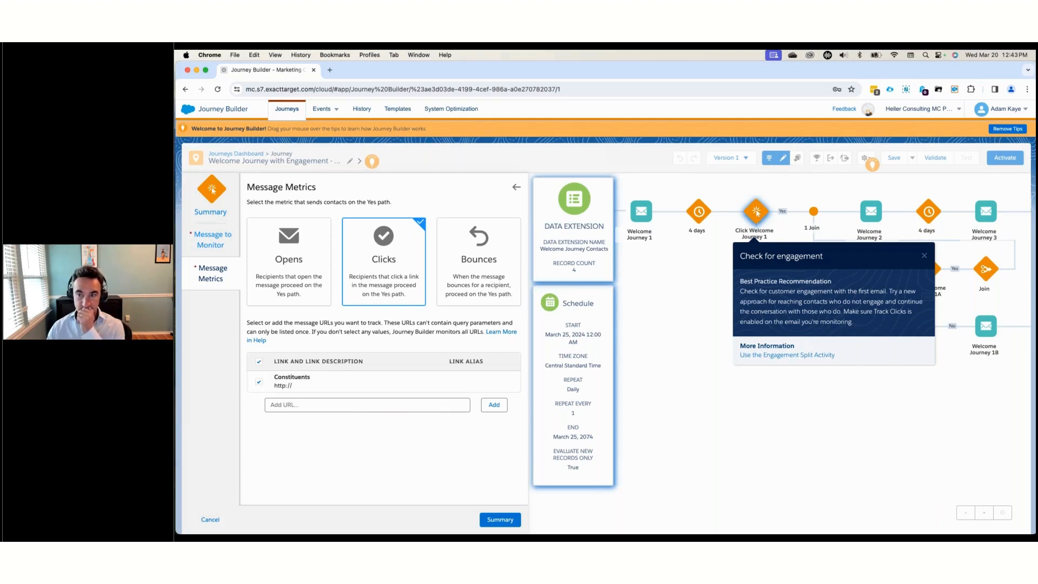
click(210, 519)
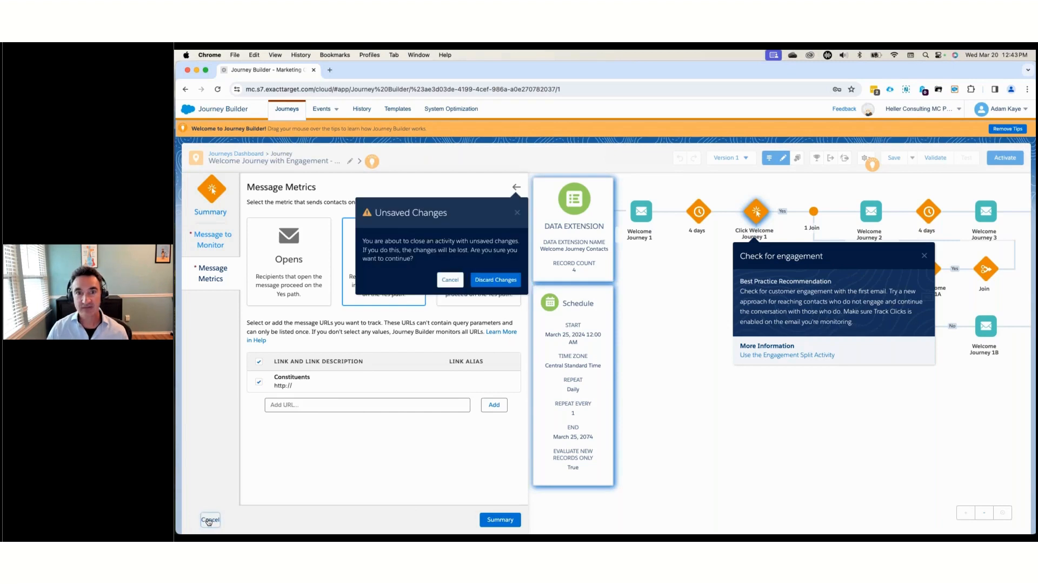
click(496, 280)
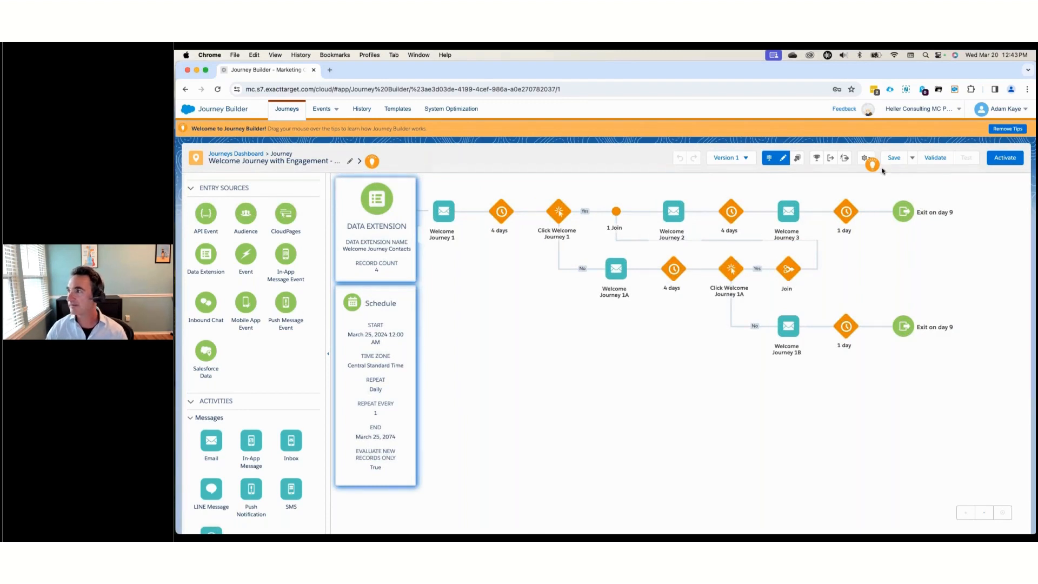
Step: Save the journey and validate it for errors
click(894, 157)
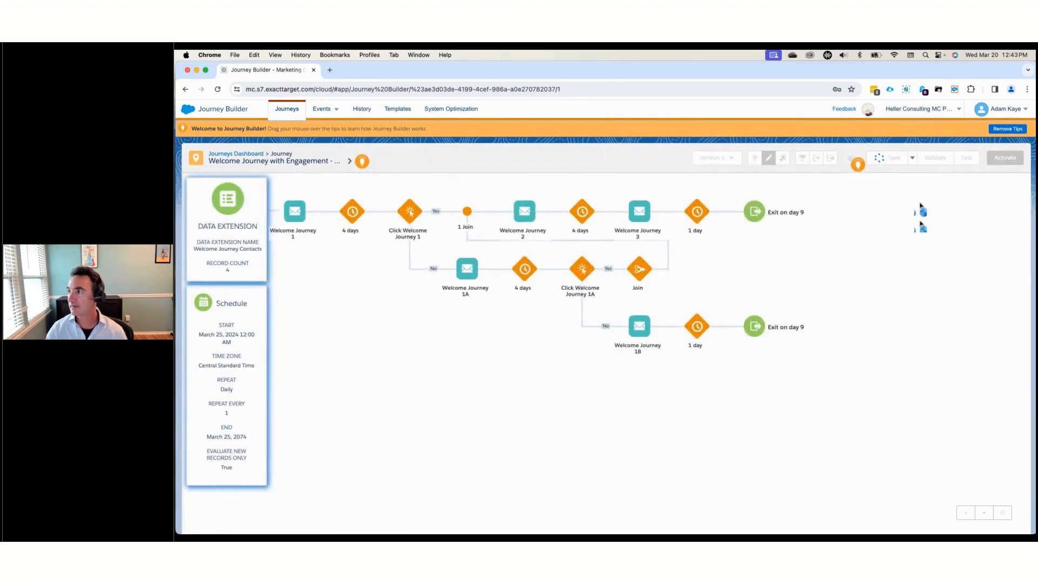
click(935, 158)
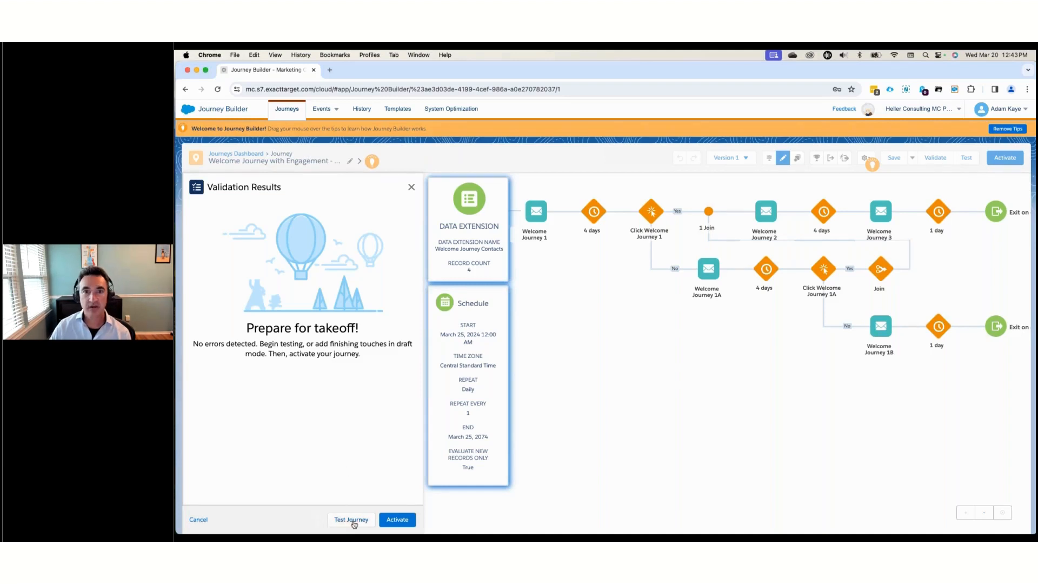
Step: Set up a journey test with all four sample contacts from the entry source selected
click(352, 519)
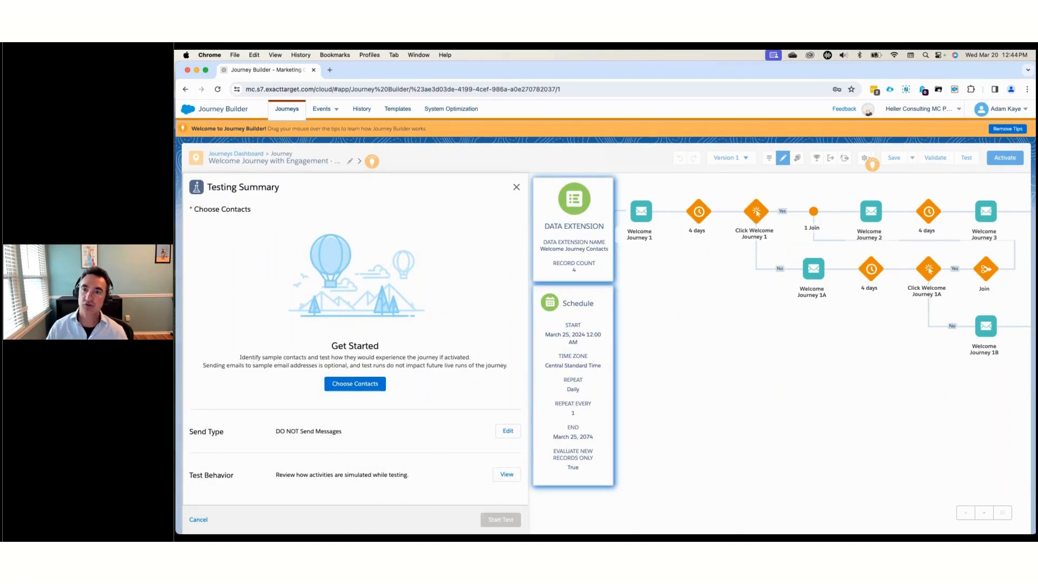
click(333, 385)
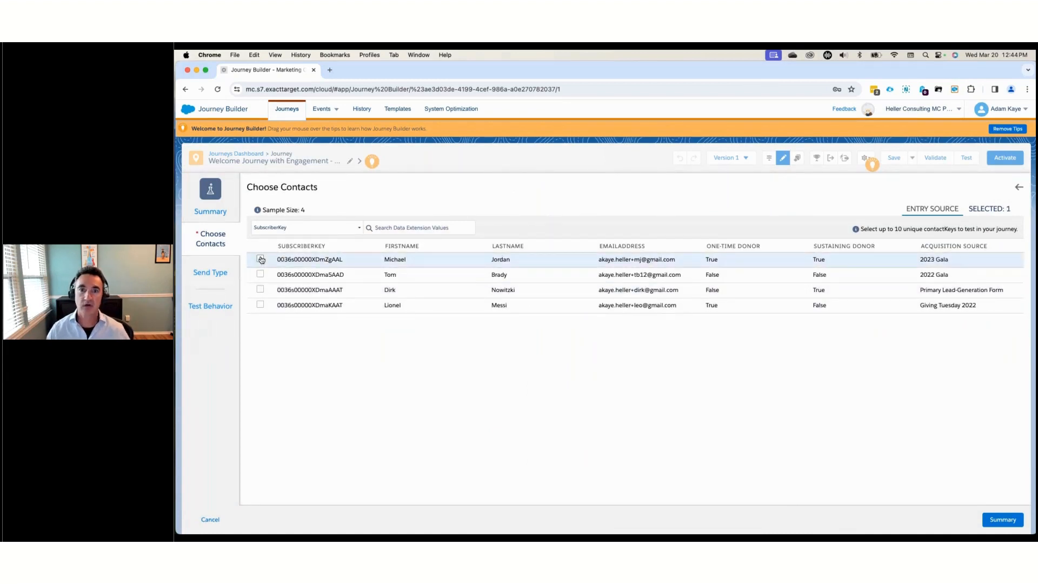
click(260, 274)
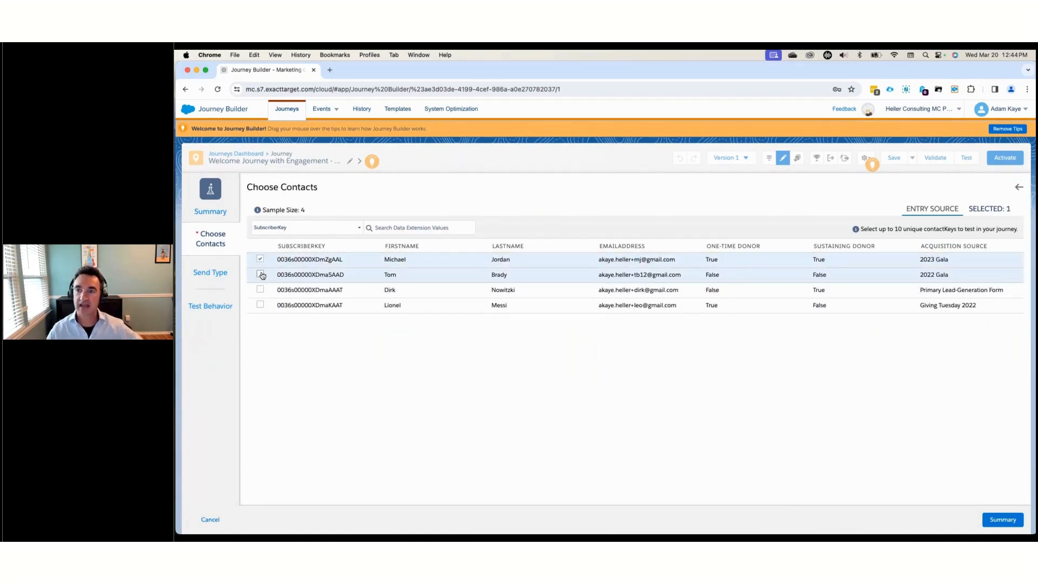
click(260, 290)
click(261, 305)
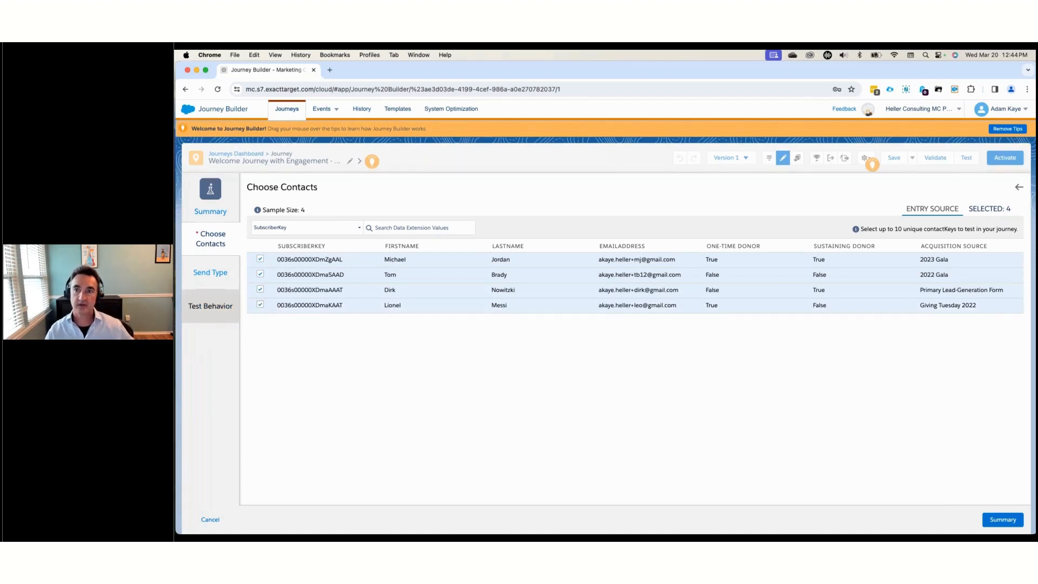
Step: Start the journey test with the Do Not Send Messages send type after reviewing the simulated test behavior
click(219, 273)
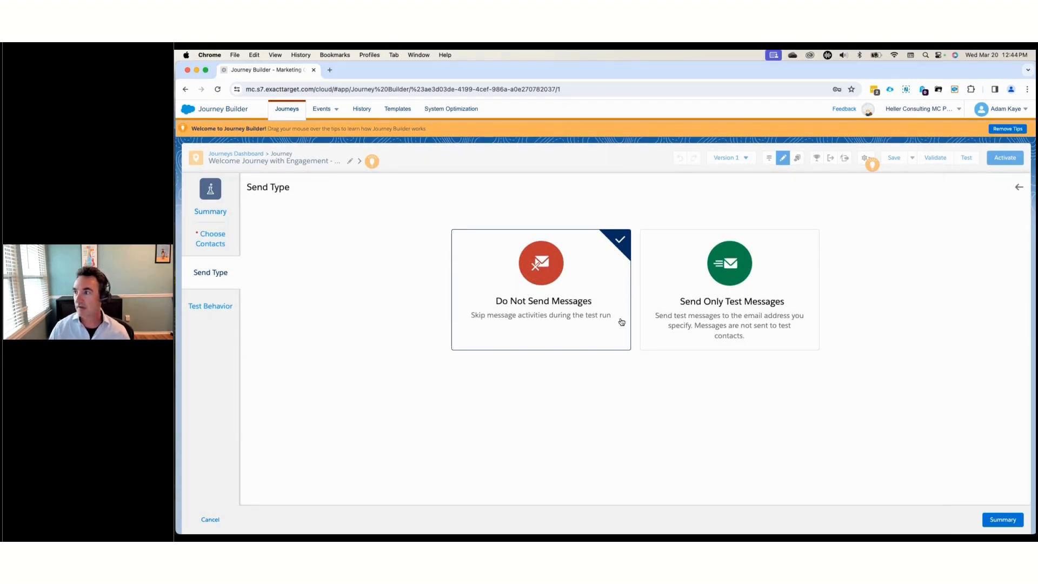
click(669, 294)
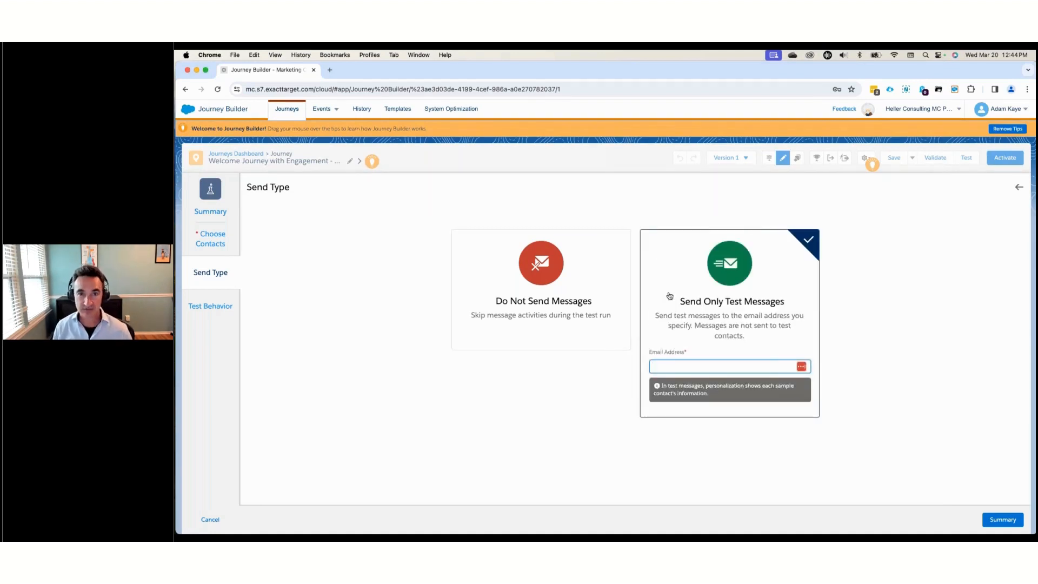
click(590, 280)
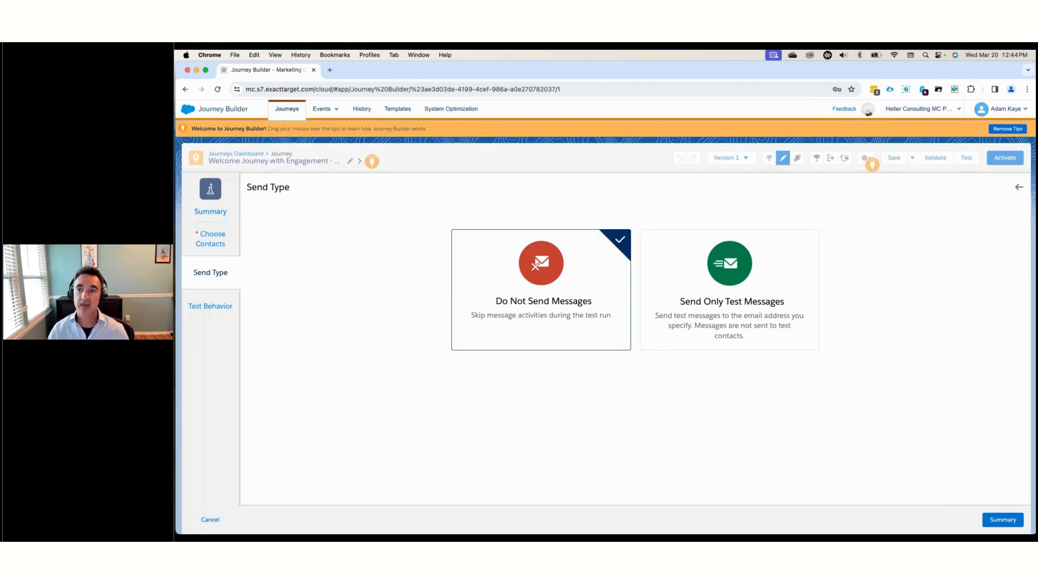
click(217, 305)
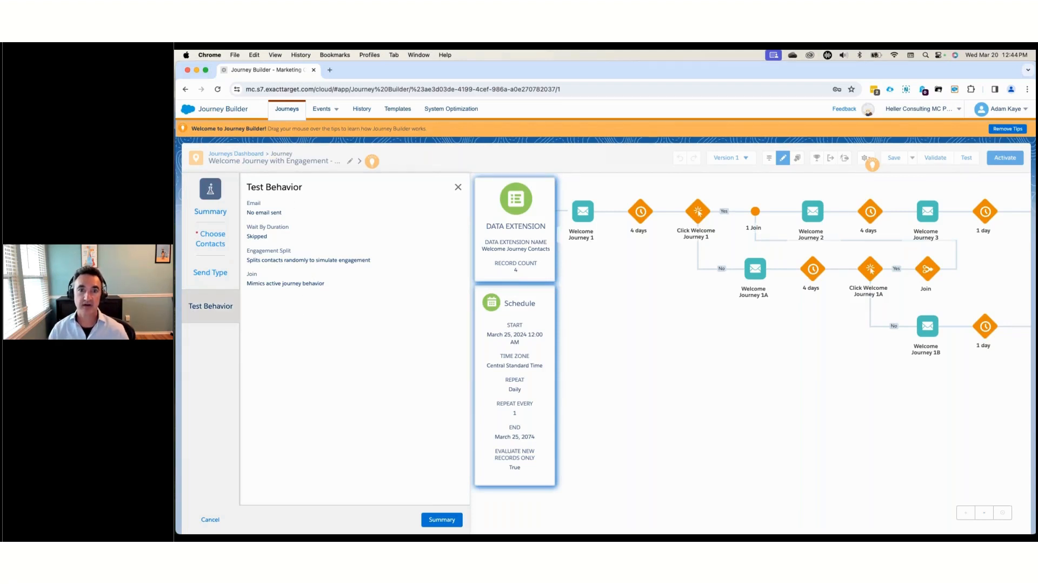
click(207, 212)
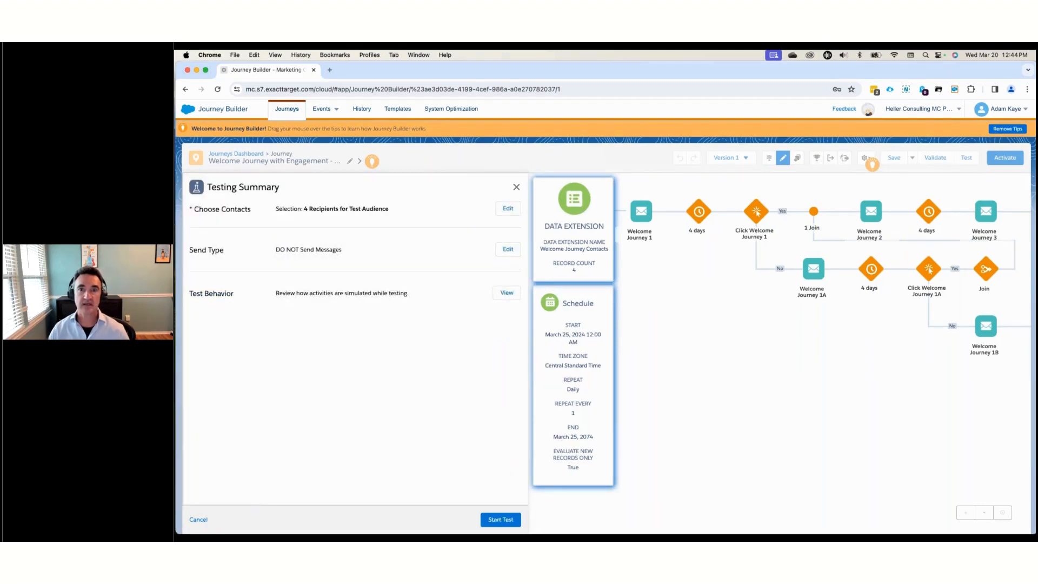
click(501, 520)
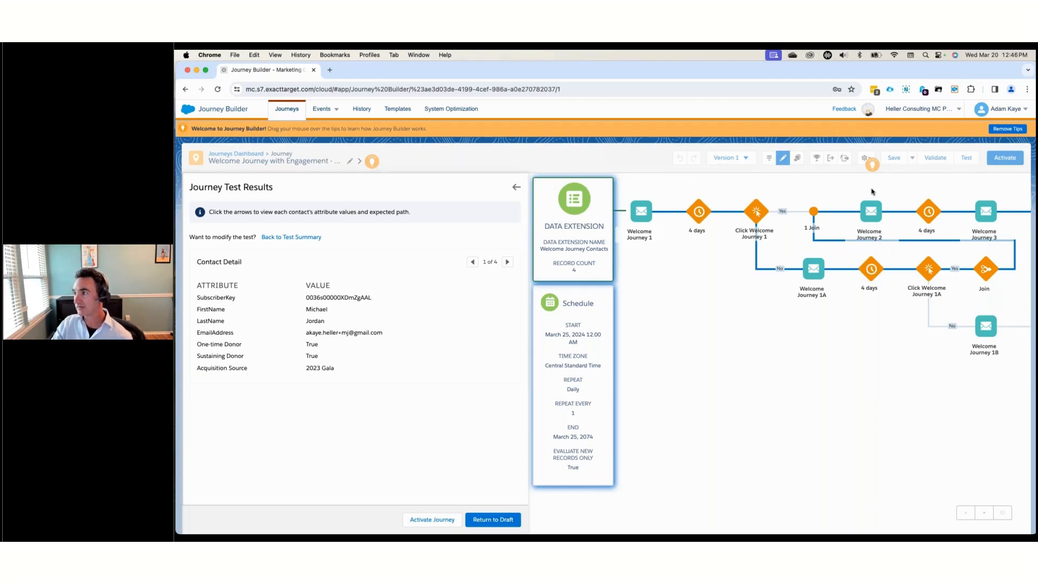
Step: Examine the attribute values and expected journey paths of the first and second test contacts through to their exits
scroll(960, 192, right, 5)
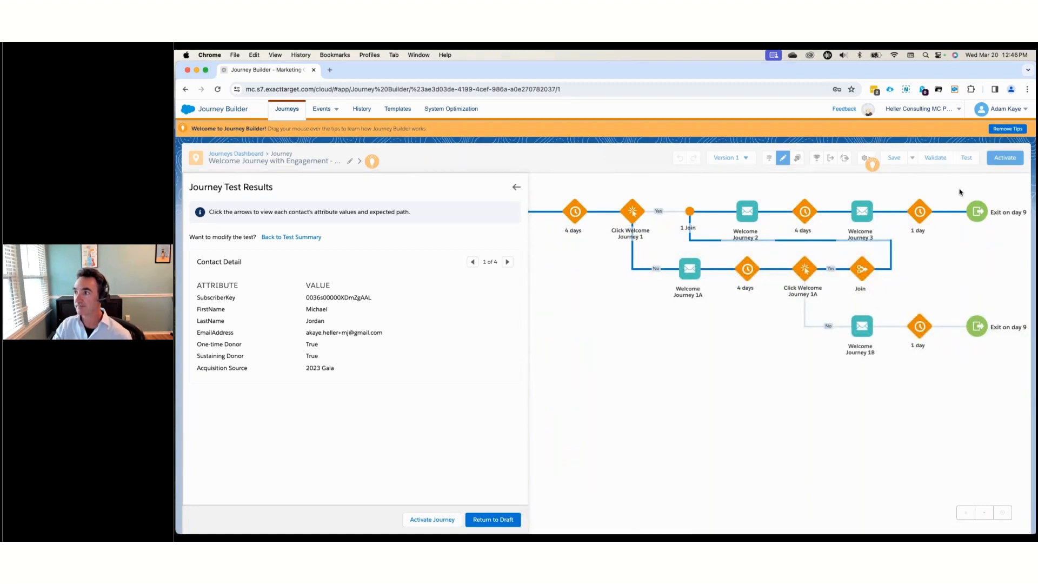
click(506, 263)
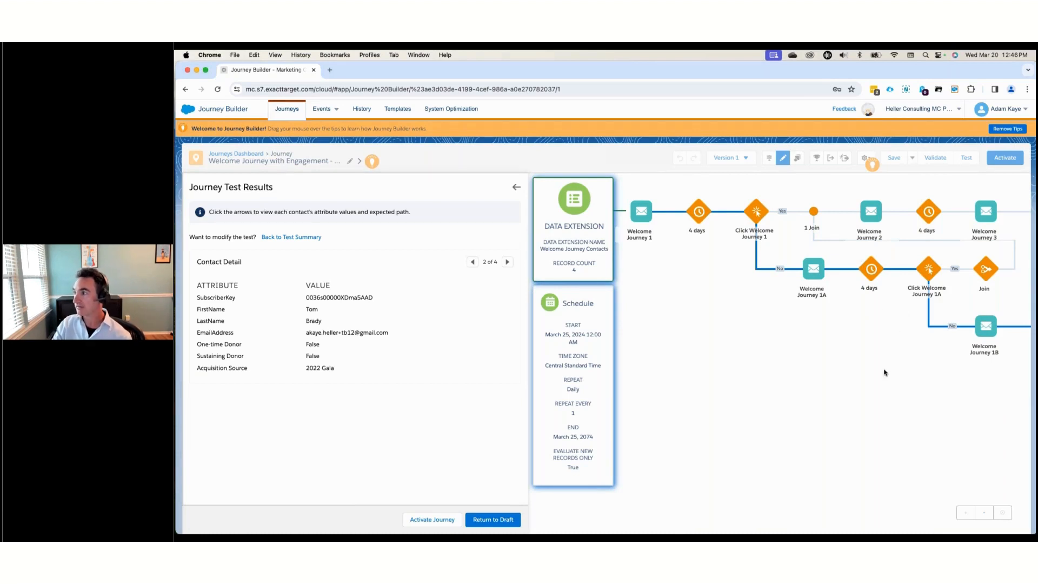
scroll(884, 372, right, 5)
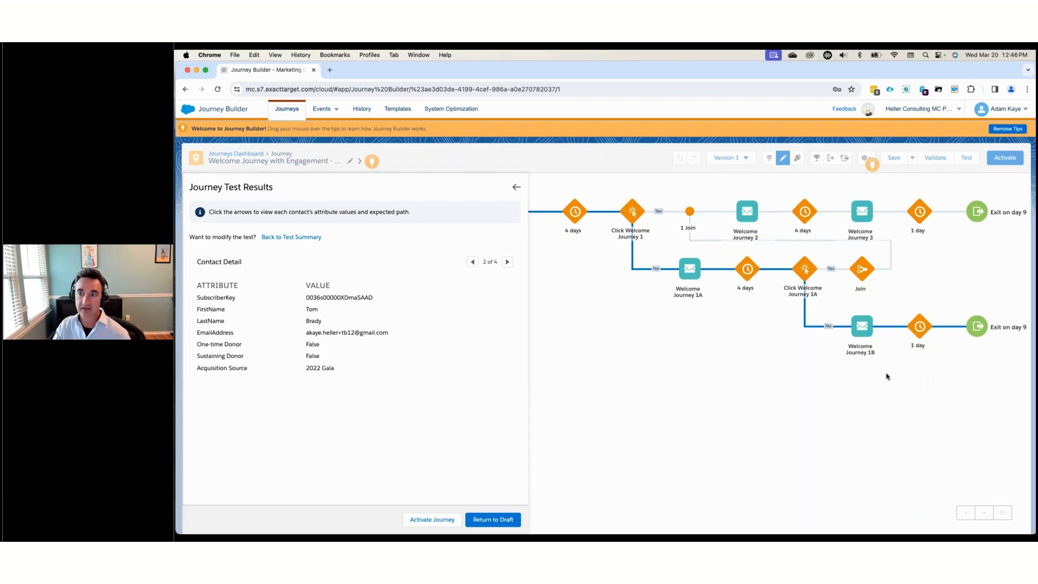
Step: Review the third and fourth test contacts' attribute values and trace their expected paths from the data extension entry to the journey exit
click(506, 263)
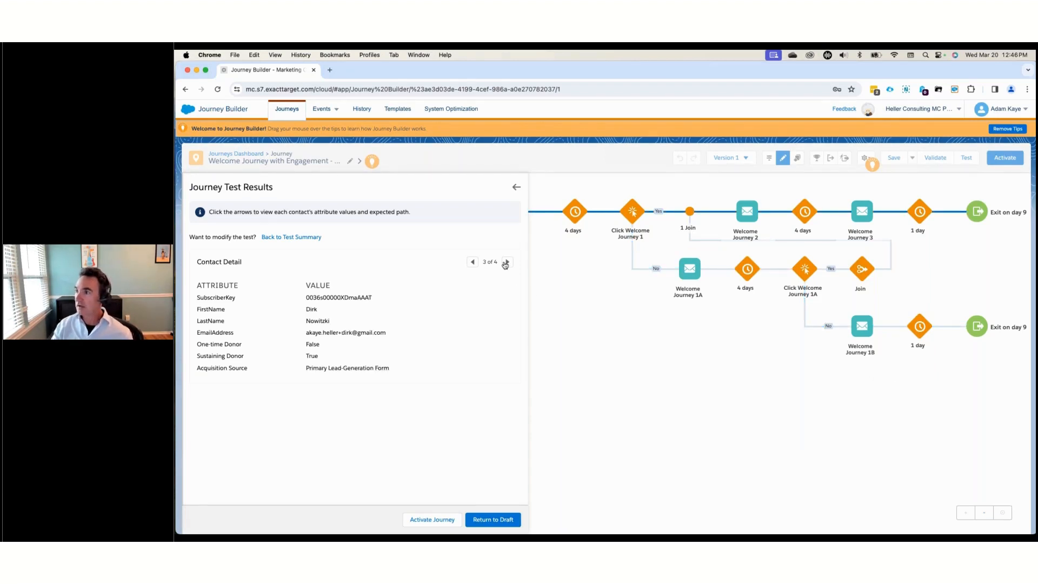
scroll(633, 399, left, 5)
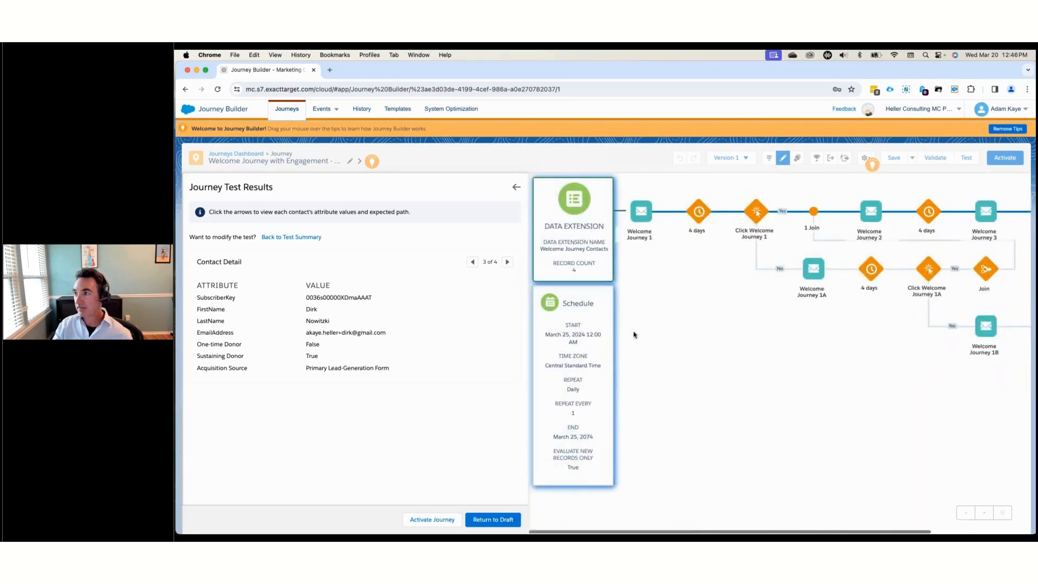
mouse_move(648, 203)
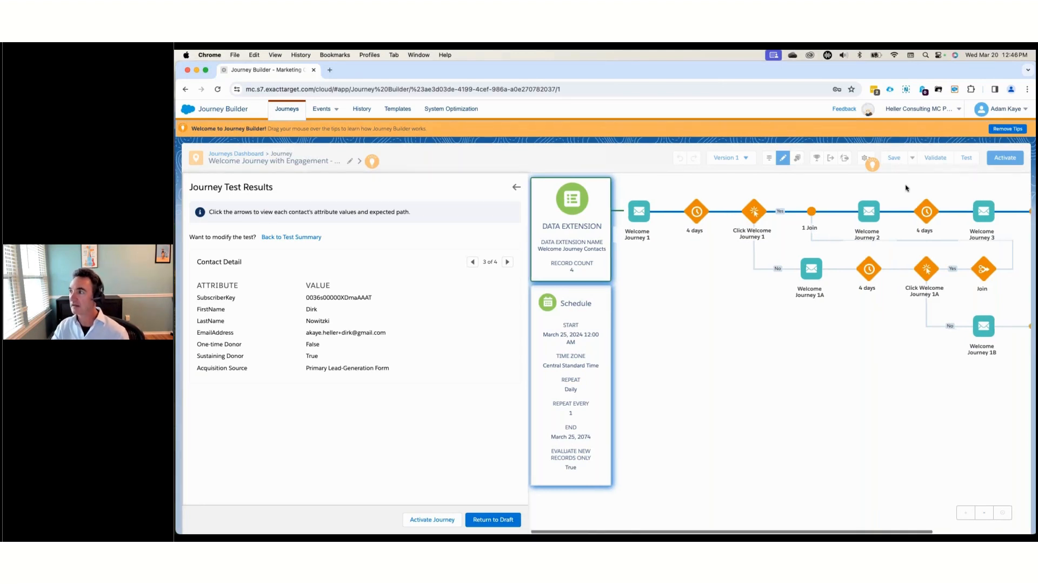
scroll(897, 192, right, 5)
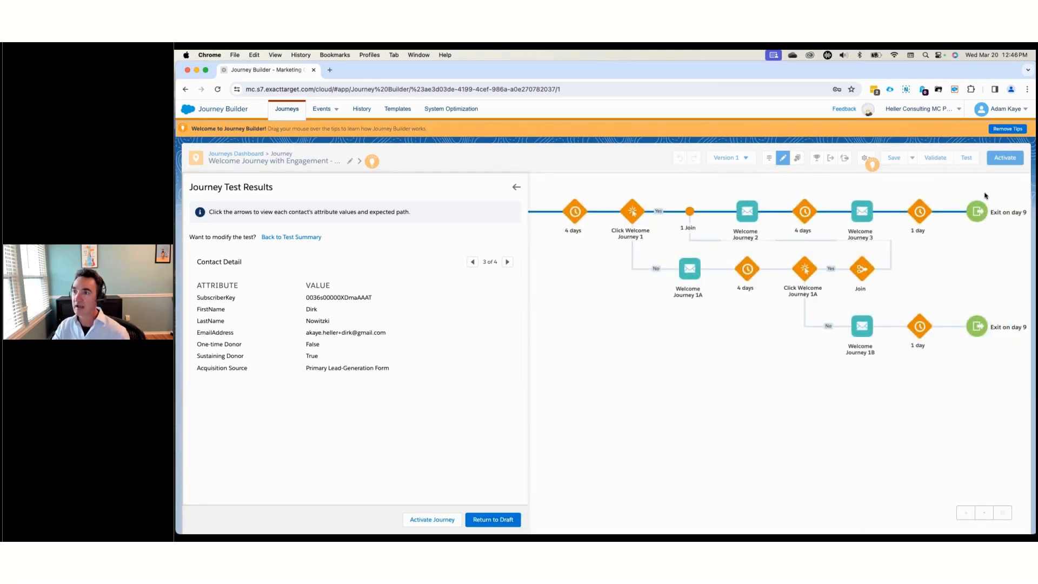
click(506, 263)
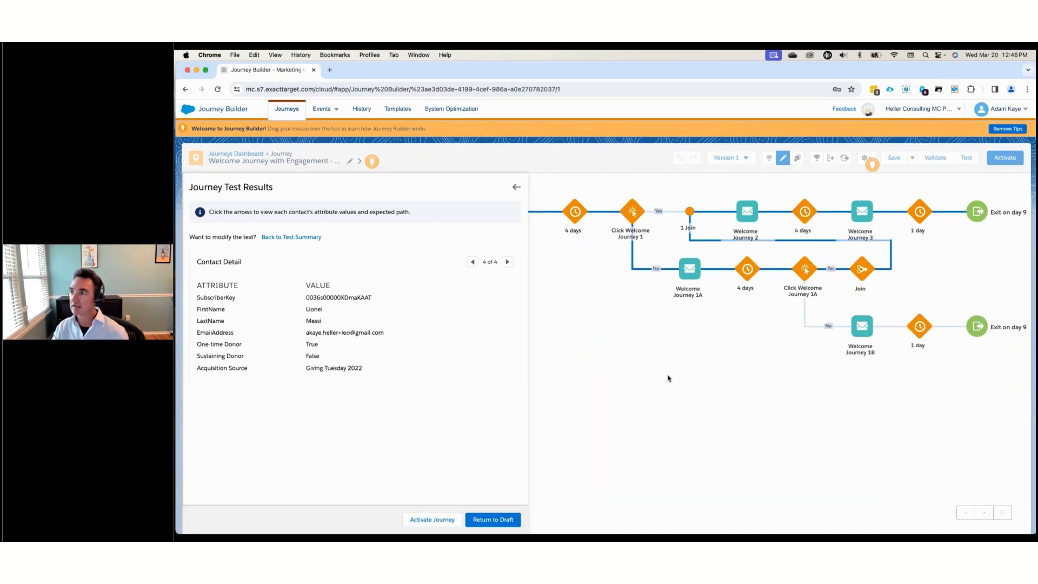
scroll(669, 378, left, 5)
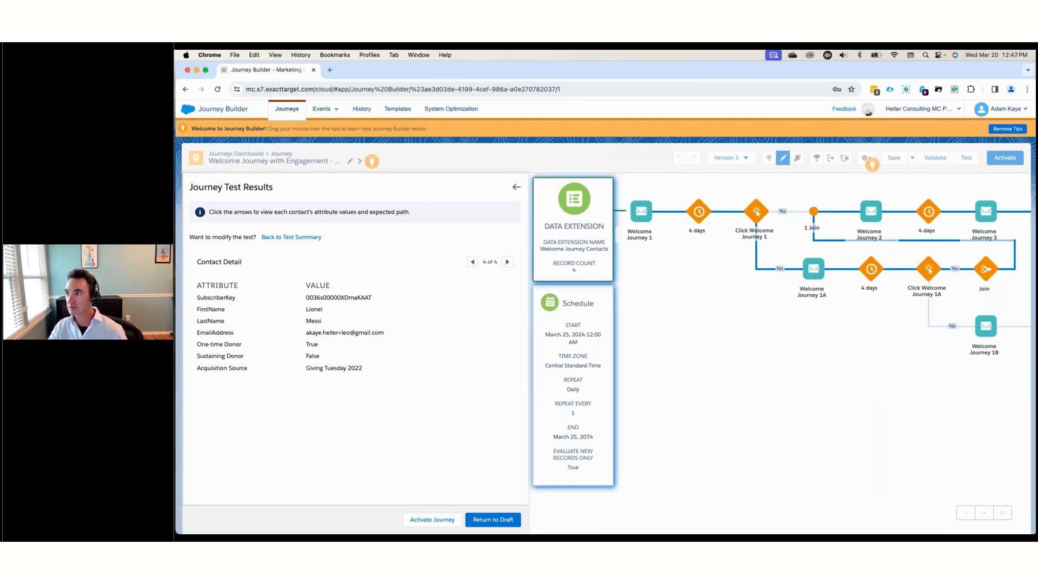
scroll(843, 192, right, 5)
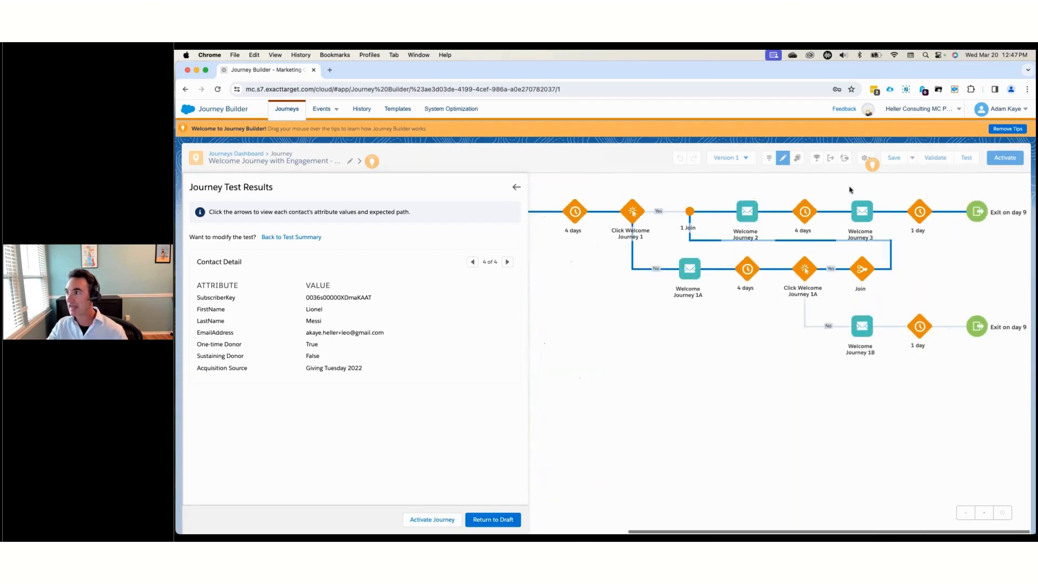